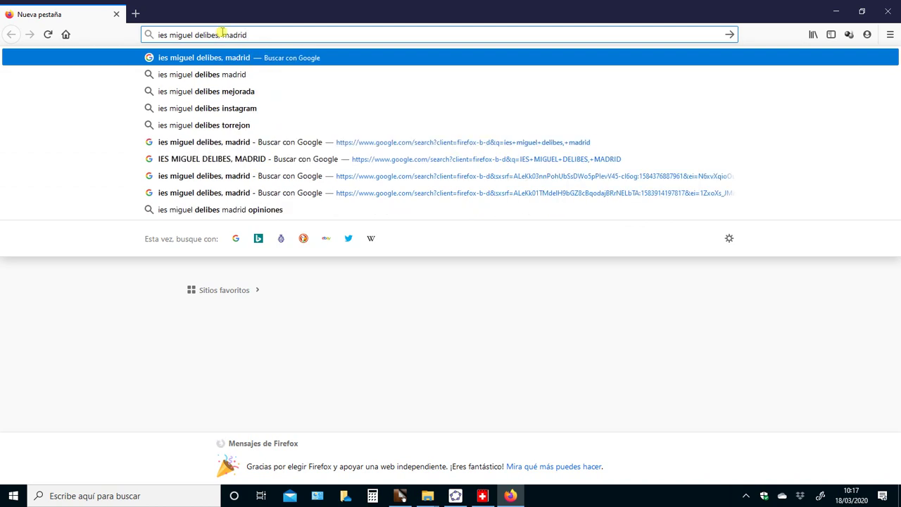
Run the search and open the 'centro.ies.delibes.madrid | EducaMadrid' school website result
key(Return)
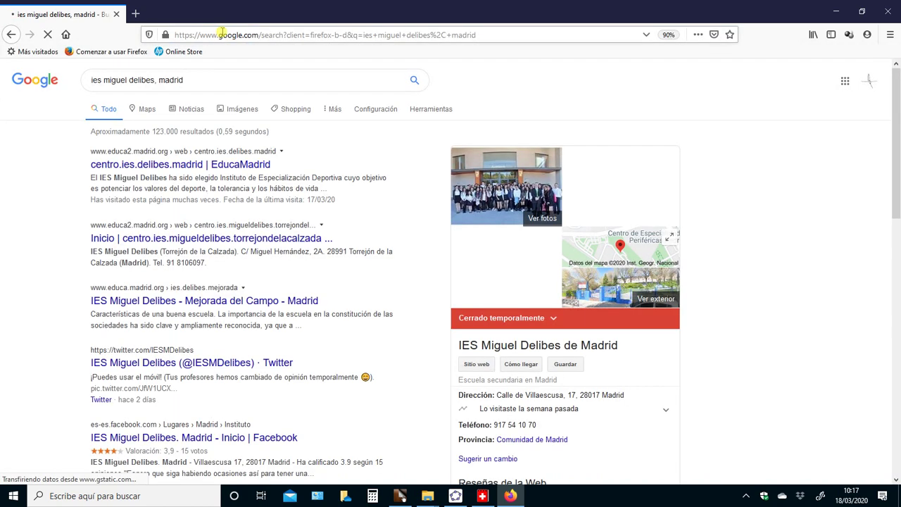
click(225, 166)
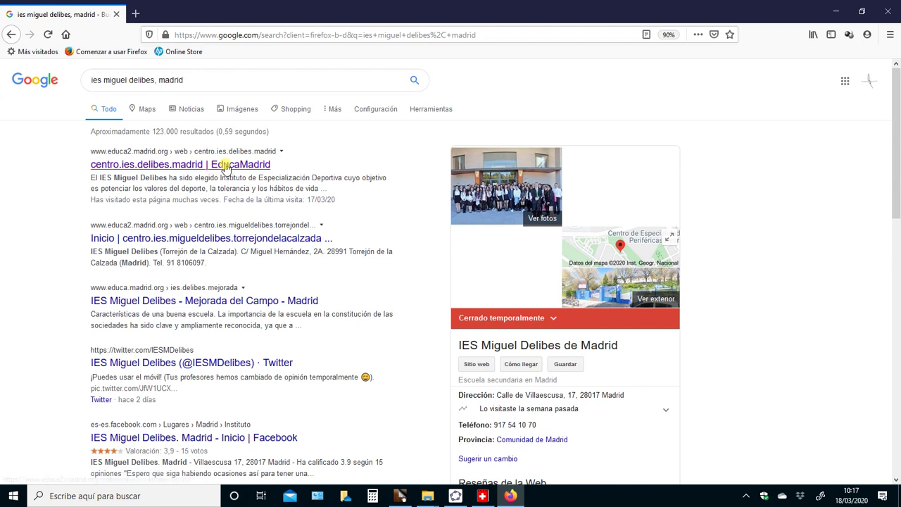
click(221, 164)
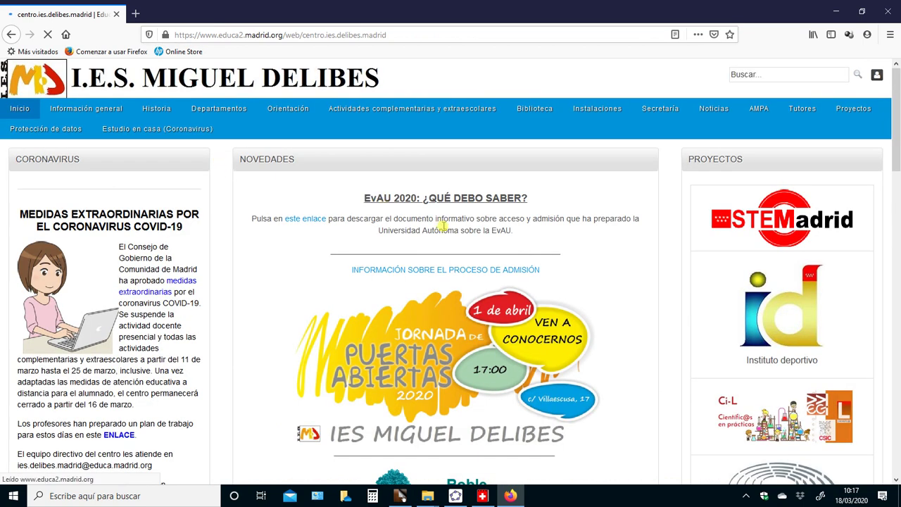
Scroll to the bottom of the school page to reveal the Enlaces section
scroll(449, 274, down, 1)
scroll(449, 274, down, 1)
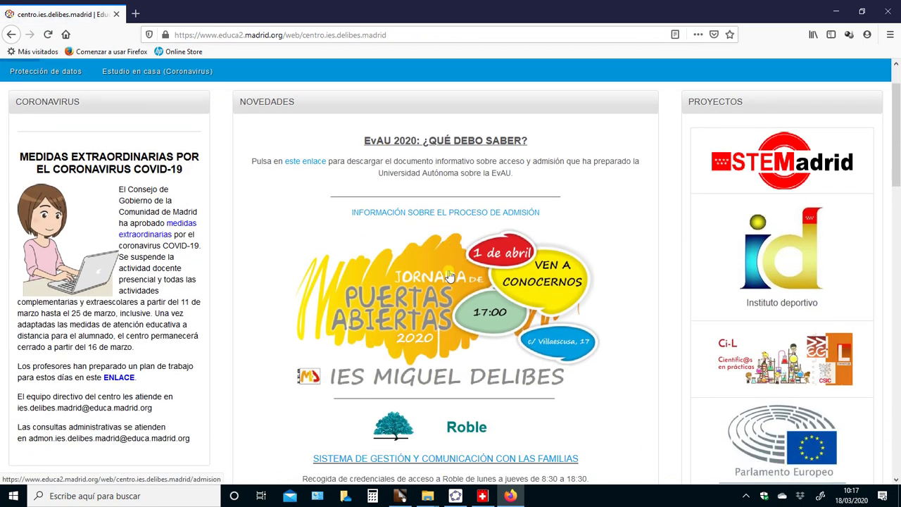
scroll(449, 274, up, 1)
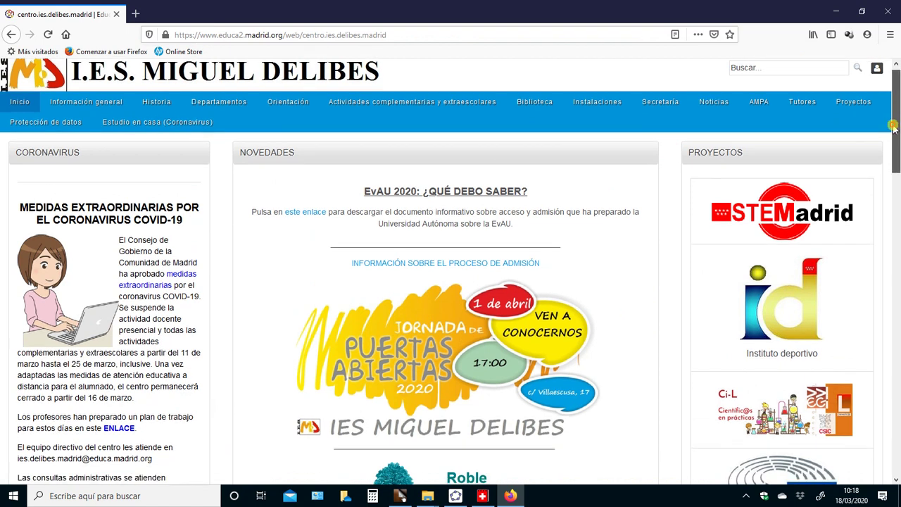
drag(893, 126, 895, 420)
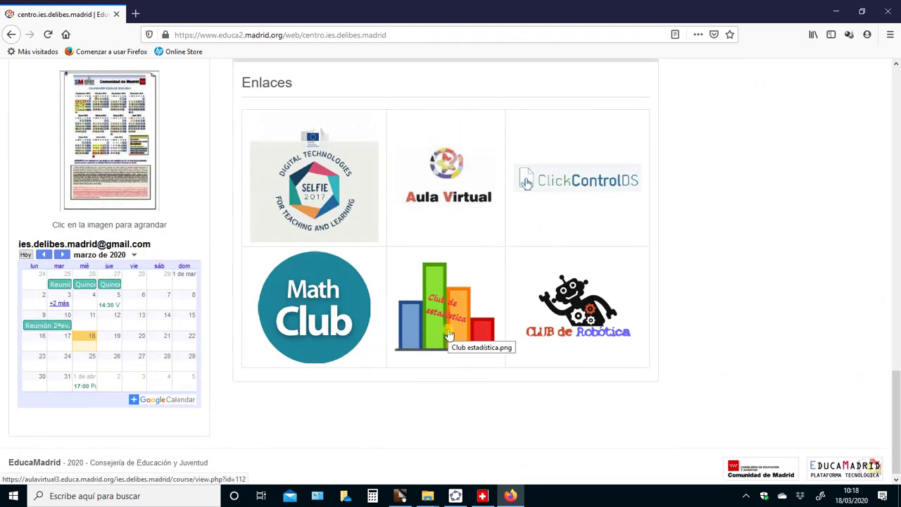
Go through Aula Virtual and Tercero to the Matemáticas ESO3 orientadas a las enseñanzas académicas course
click(444, 171)
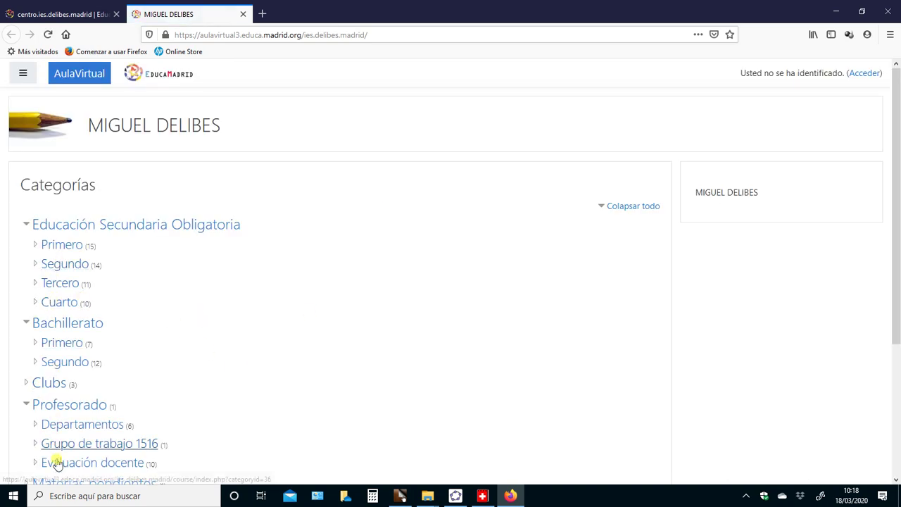
click(63, 290)
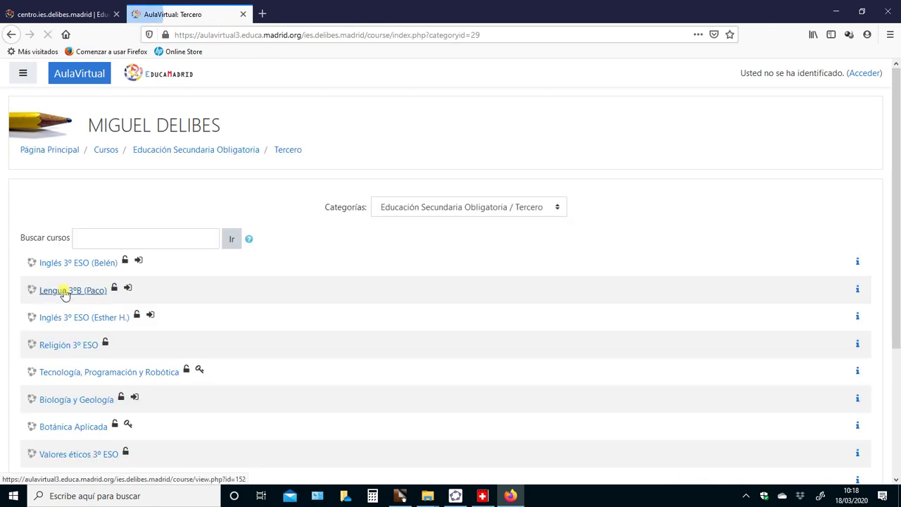
scroll(450, 338, down, 2)
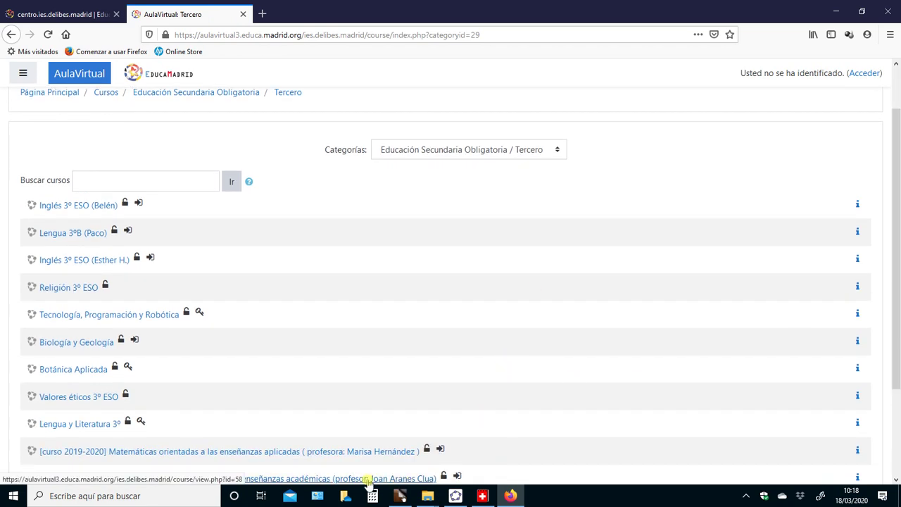
drag(897, 296, 895, 436)
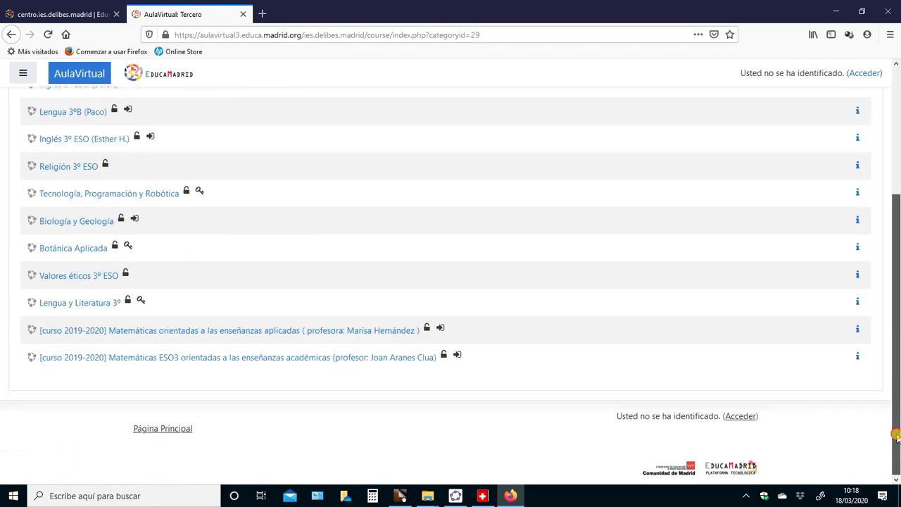
click(400, 364)
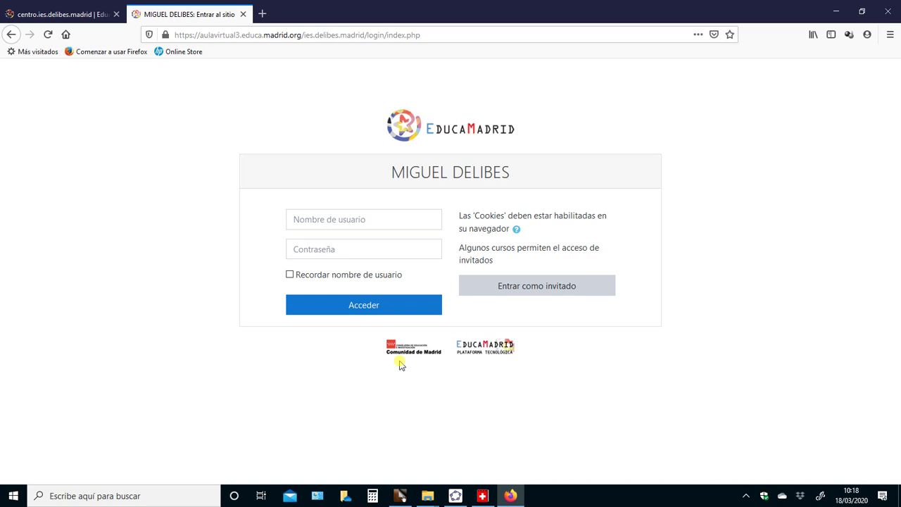
Log in with the teacher's username and password, declining Firefox's offer to save the password
click(569, 289)
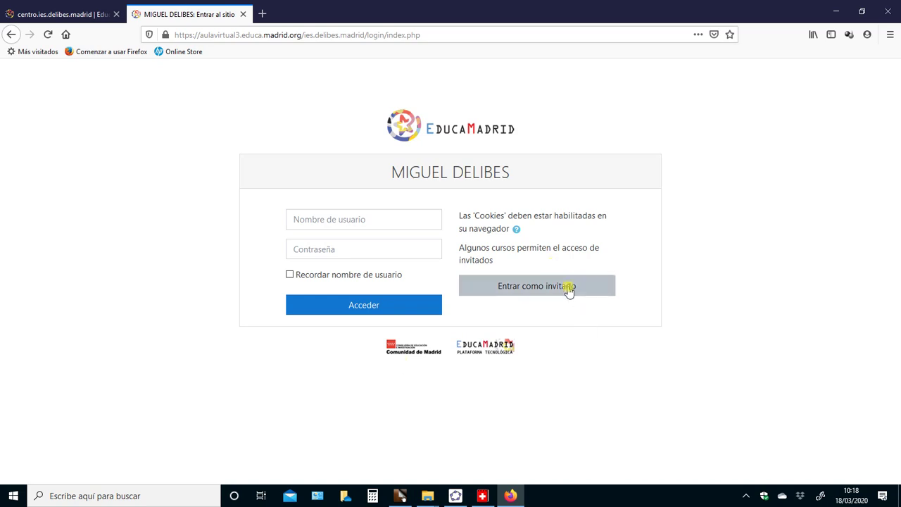
click(341, 218)
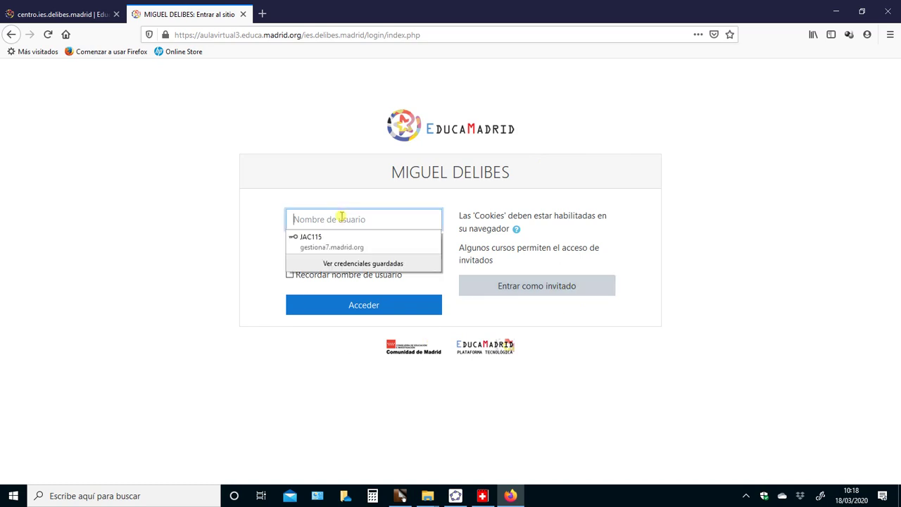
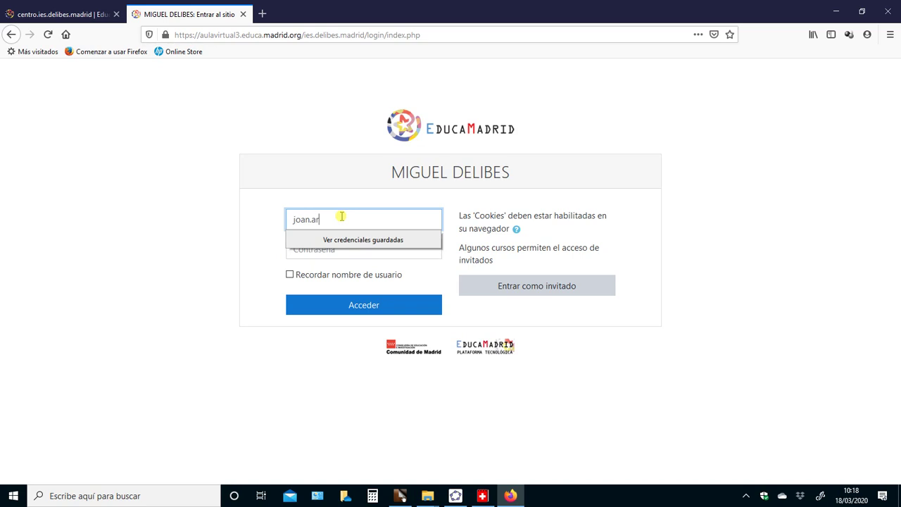
click(314, 251)
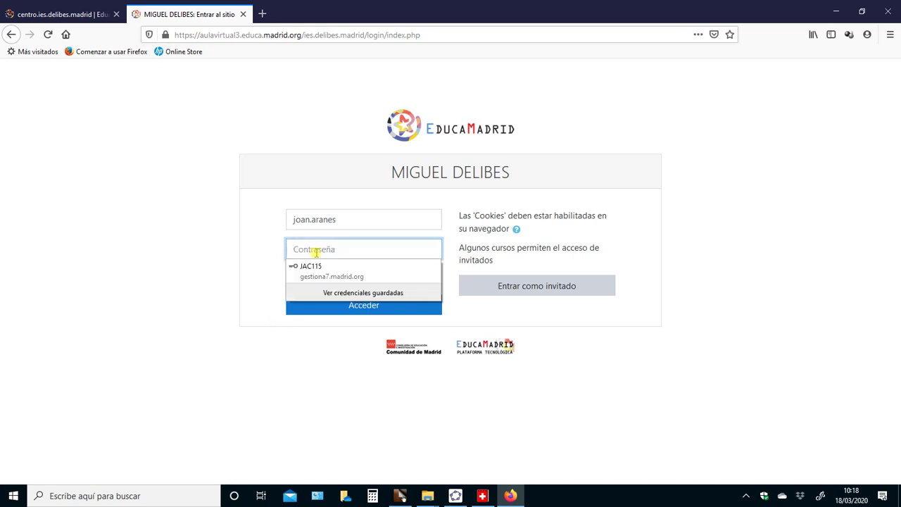
text(•••••••••)
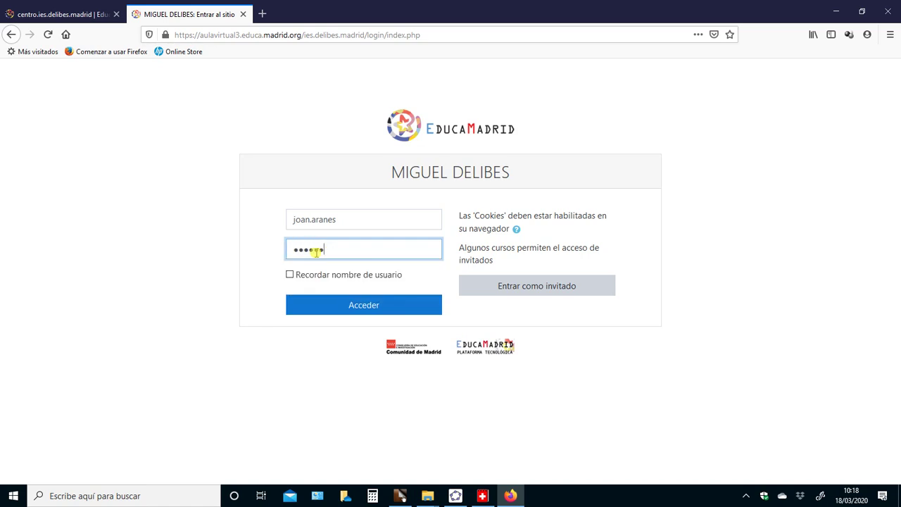
text(•••••••••)
click(371, 305)
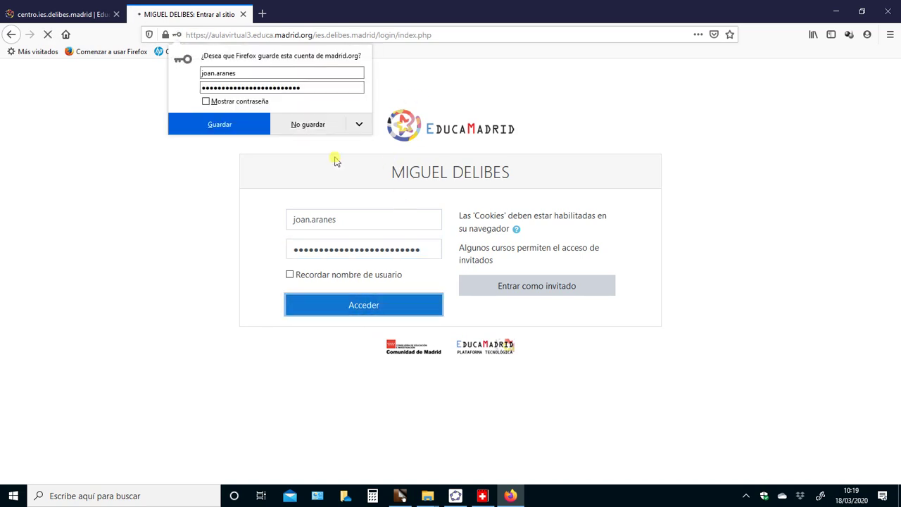
click(317, 128)
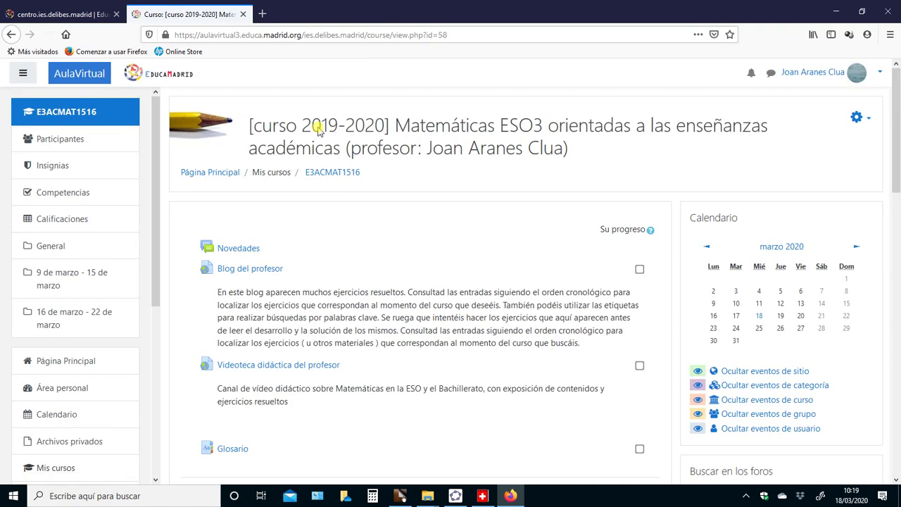
Open the 'Foro de ejercicios y dudas de la semana 9/03/2020-15/03/2020' forum
scroll(418, 252, down, 3)
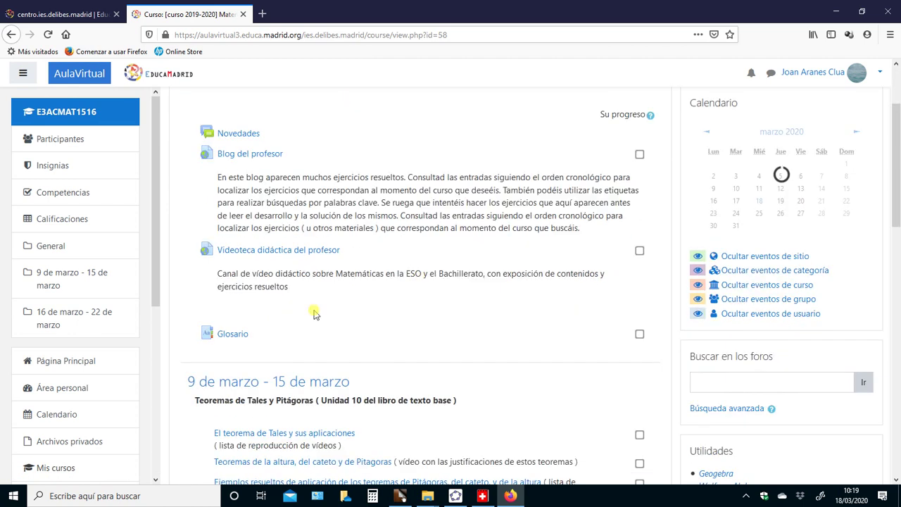
scroll(335, 337, up, 2)
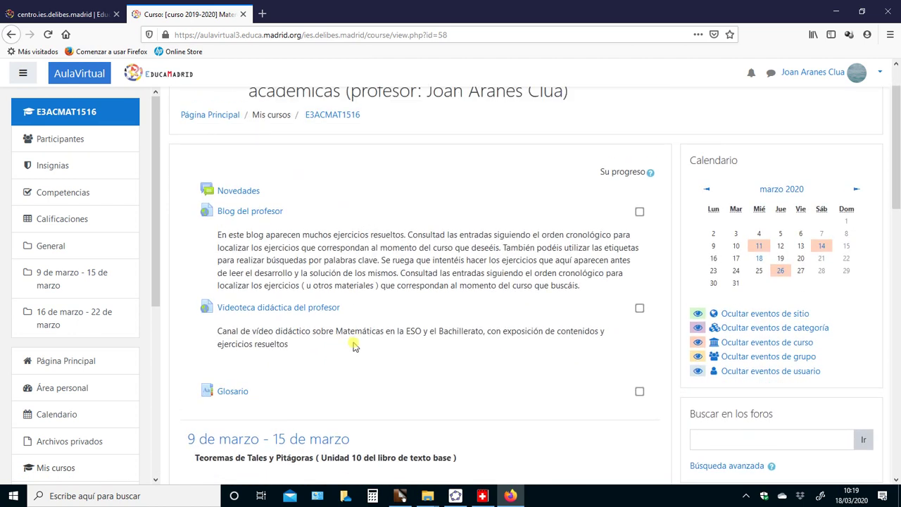
drag(895, 173, 891, 251)
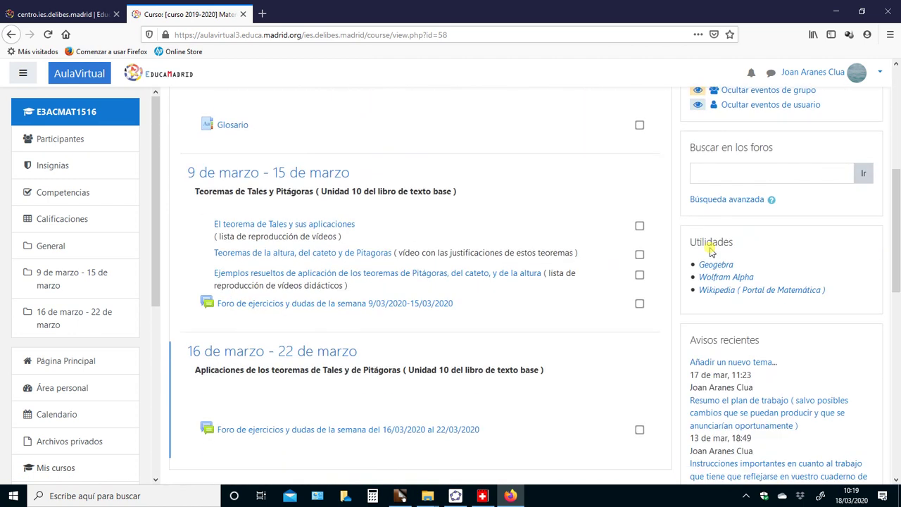
click(365, 305)
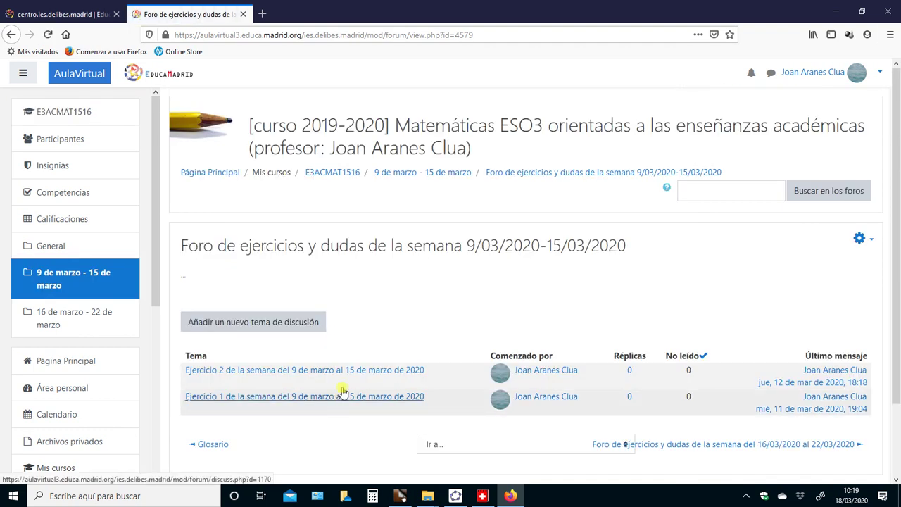
View the Ejercicio 1 discussion, return to the topic list, and start a new discussion topic
click(348, 400)
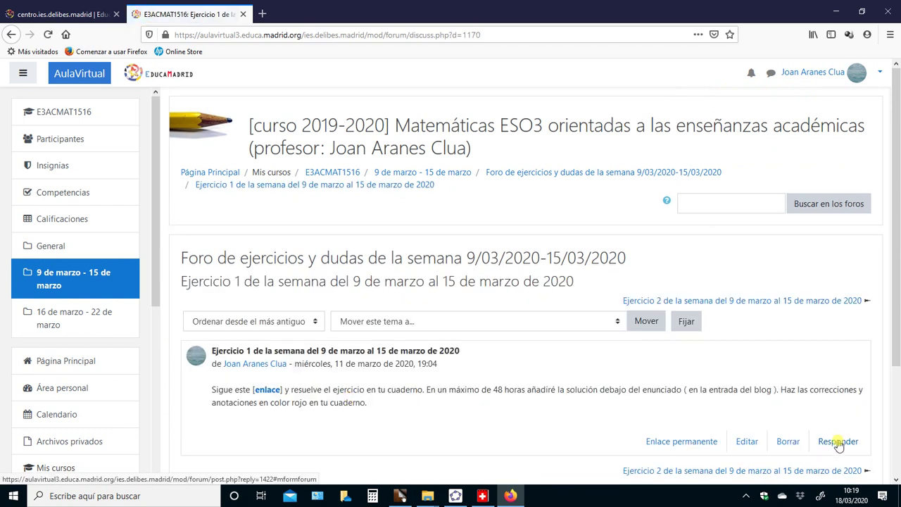
click(12, 35)
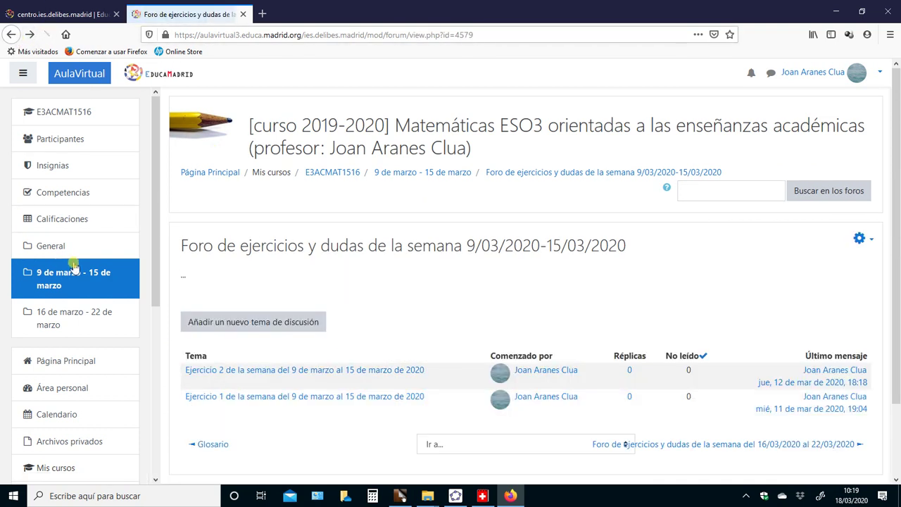
click(230, 322)
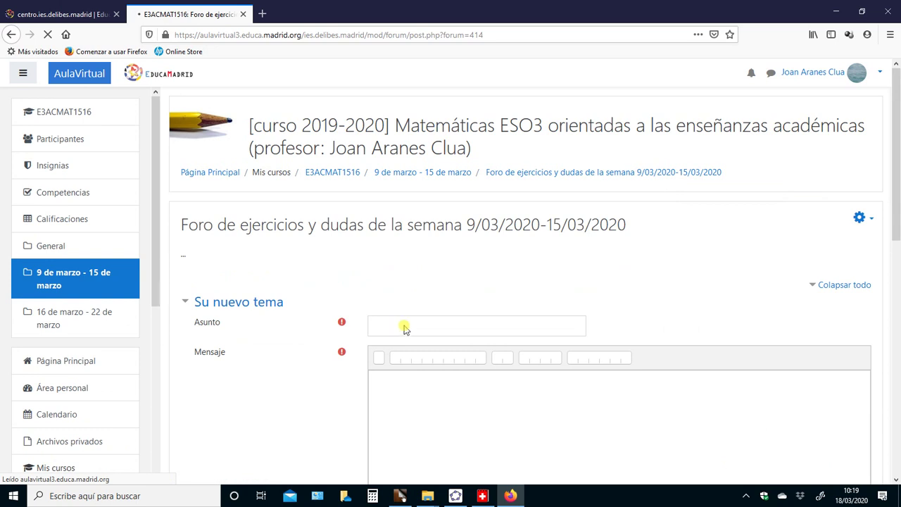
Set the topic subject to 'duda sobre la resolución de una ecuación de segundo grado'
click(532, 328)
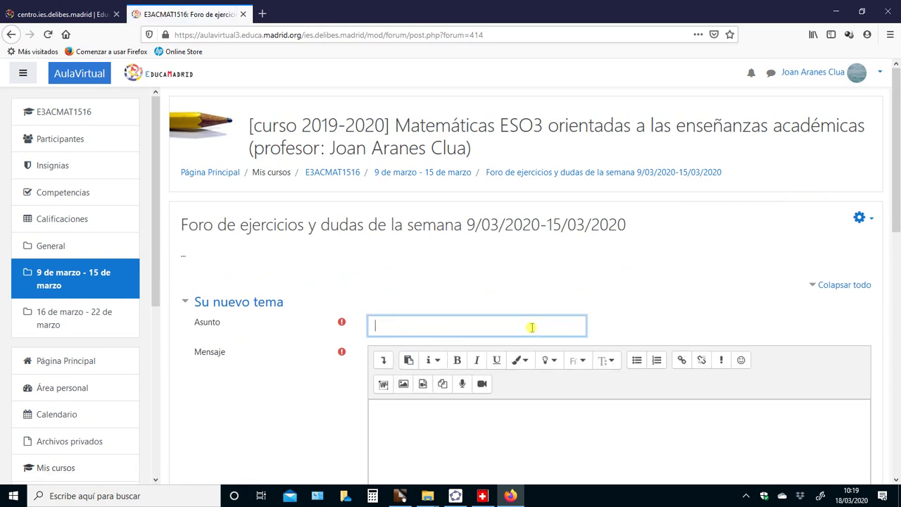
text(ESO)
key(BackSpace)
key(BackSpace)
key(BackSpace)
text(repaso)
key(BackSpace)
key(BackSpace)
key(BackSpace)
key(BackSpace)
key(BackSpace)
text(duda sobre la resolución de una e)
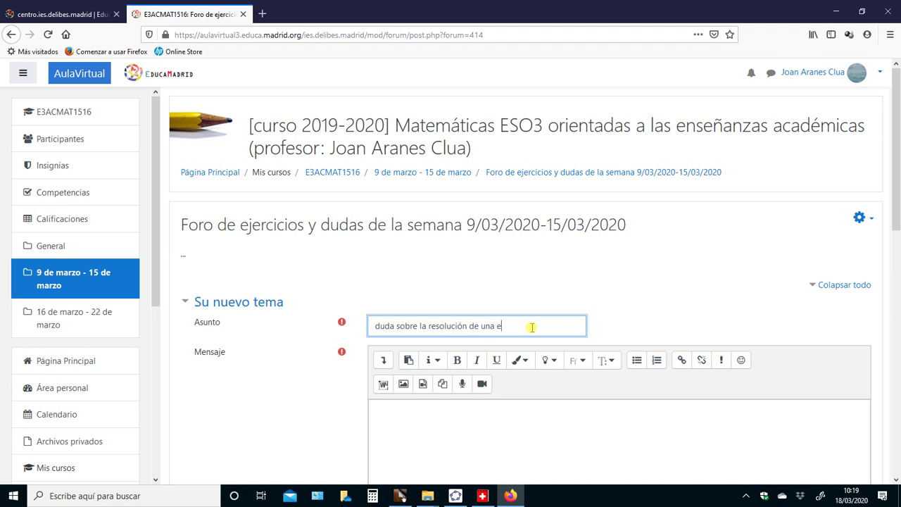
text(cuación de segundo grado)
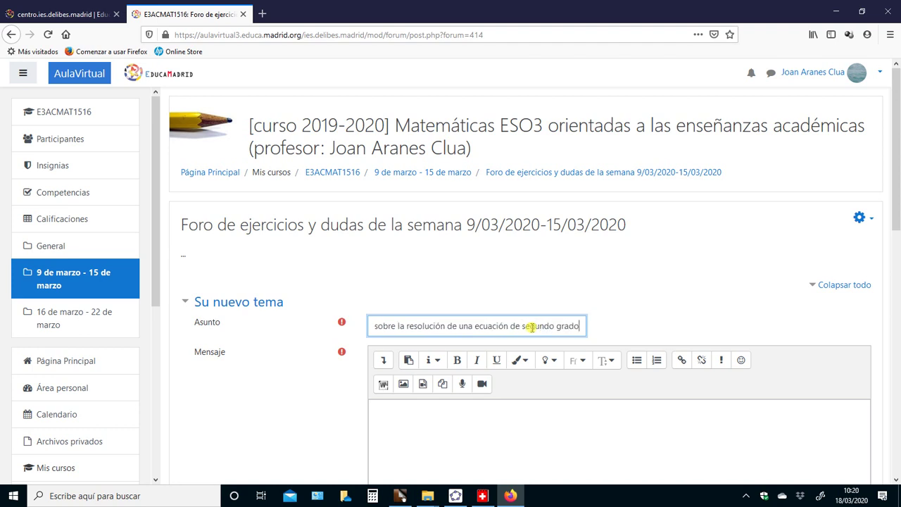
Write the message '¿Cómo poedo resolver una ecuación de segundo grado sin recordar la fórmul' and post it
click(399, 414)
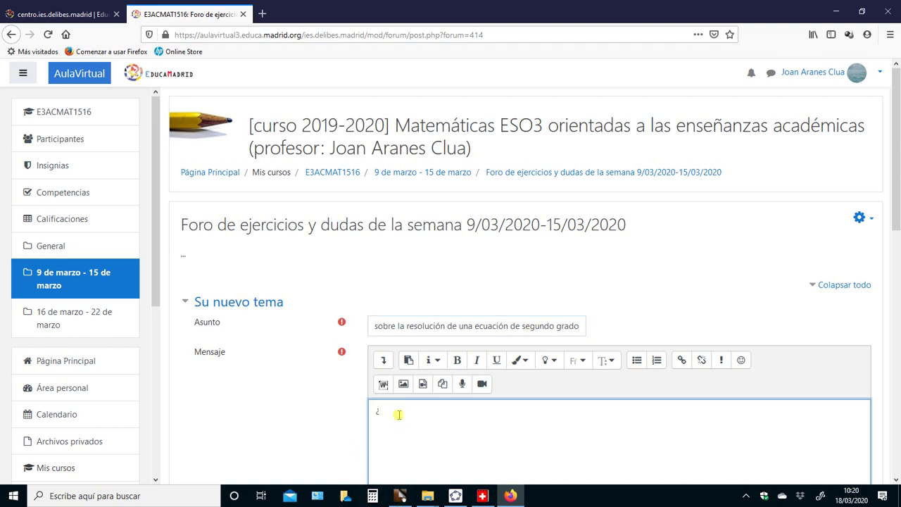
text(¿Cómo po)
text(edo resolver una ecuación )
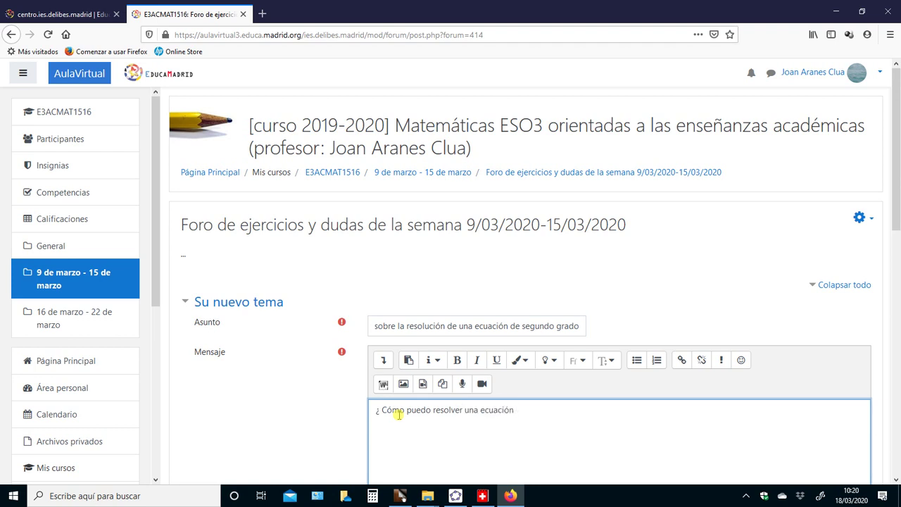
text(de segundo grado sin recordar)
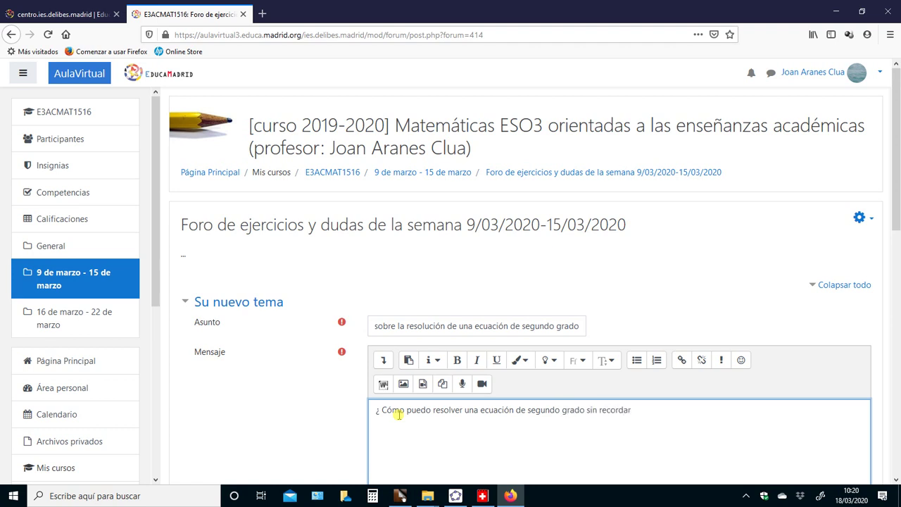
text( la fórmula ?)
drag(897, 141, 897, 239)
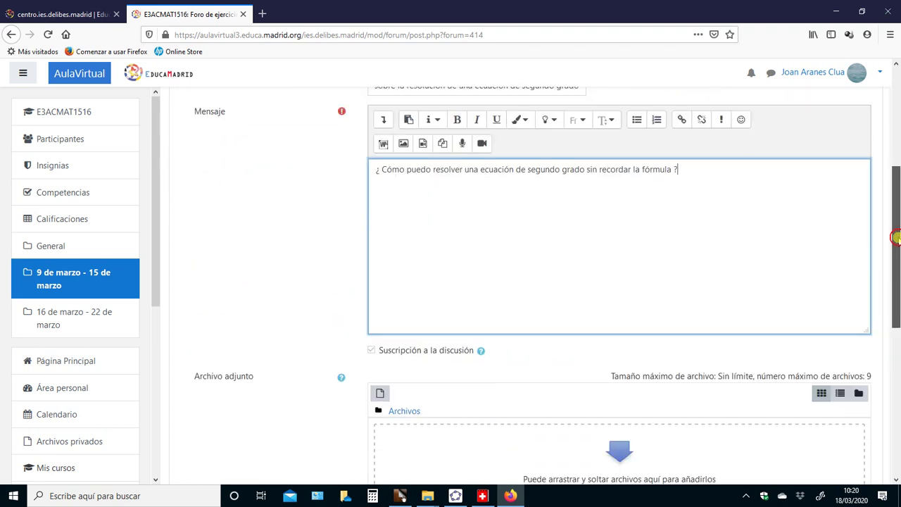
drag(898, 276, 898, 367)
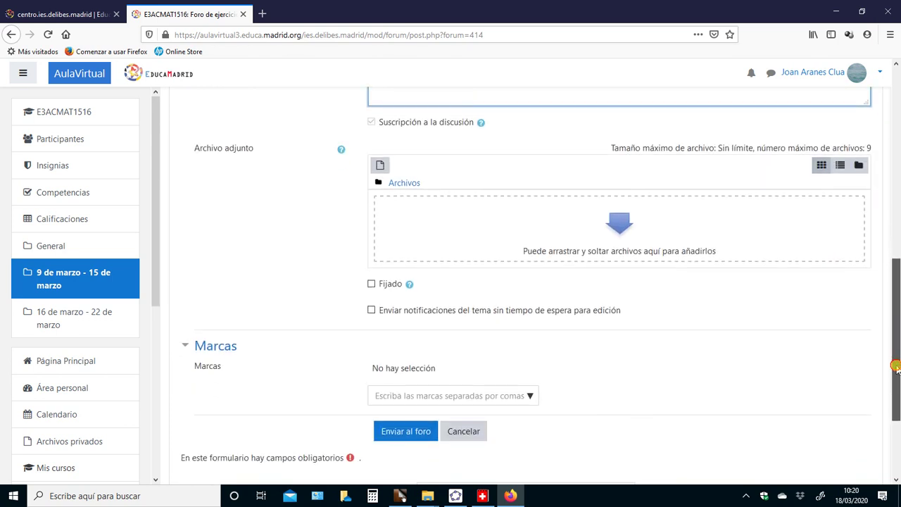
click(407, 434)
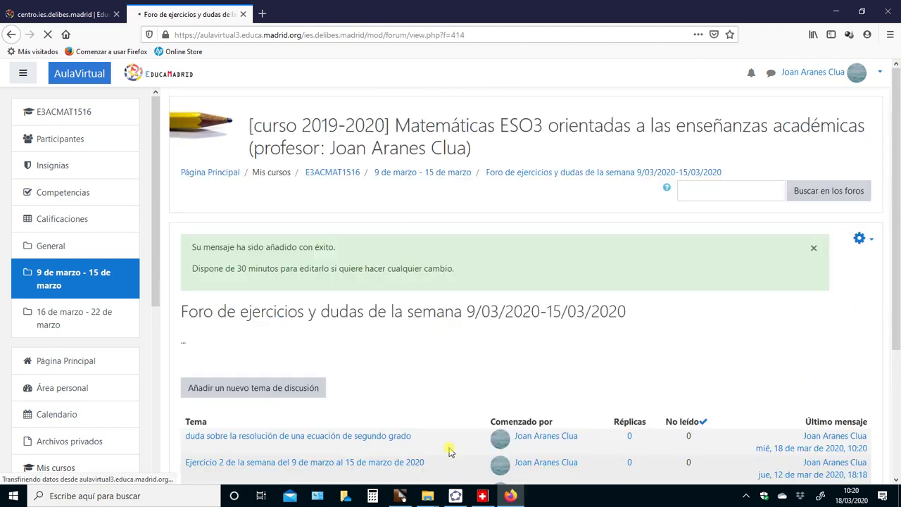
scroll(447, 313, down, 2)
scroll(447, 313, up, 1)
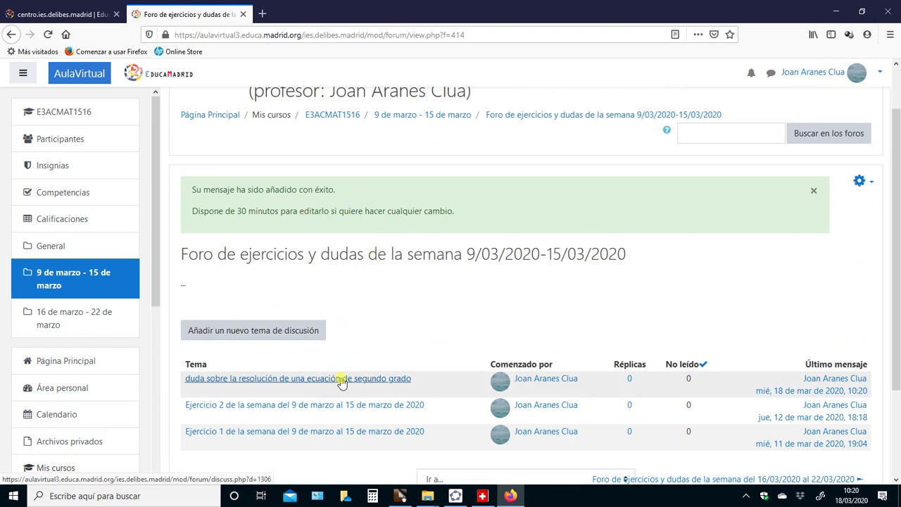
scroll(341, 381, up, 1)
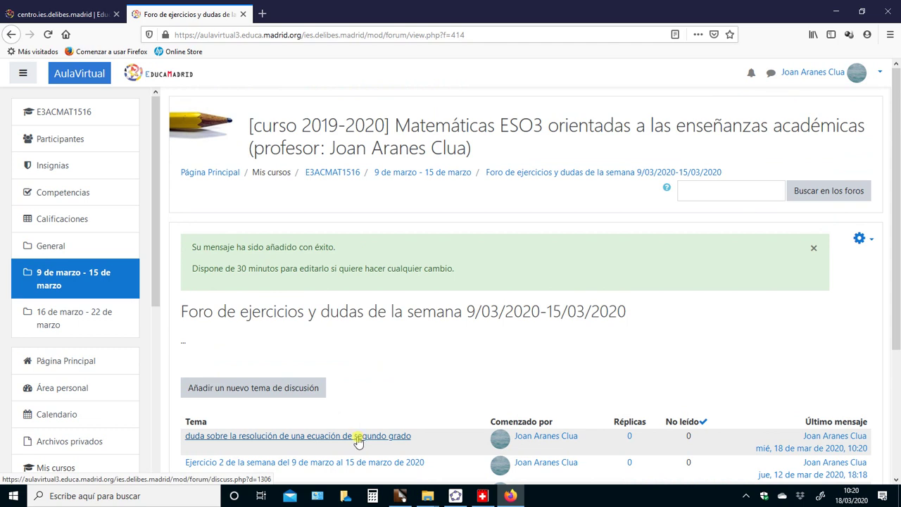
click(357, 438)
scroll(406, 354, down, 3)
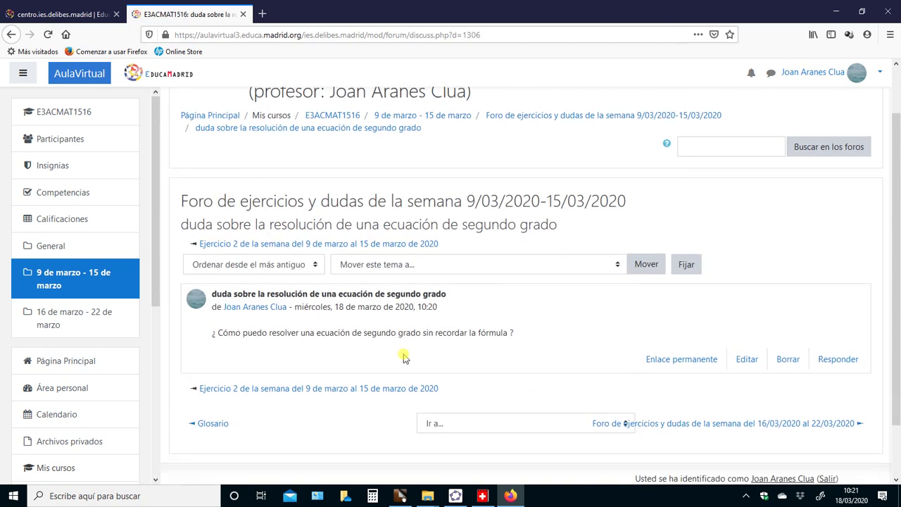
scroll(291, 342, up, 1)
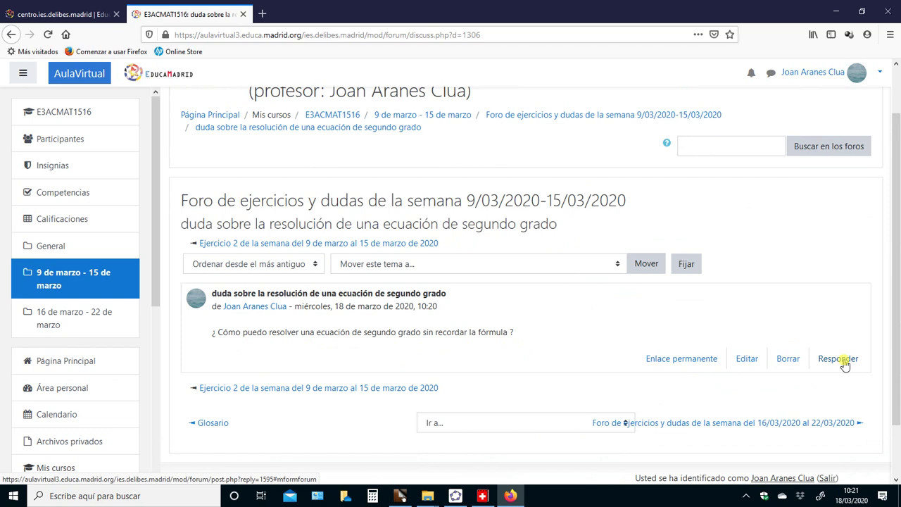
click(13, 35)
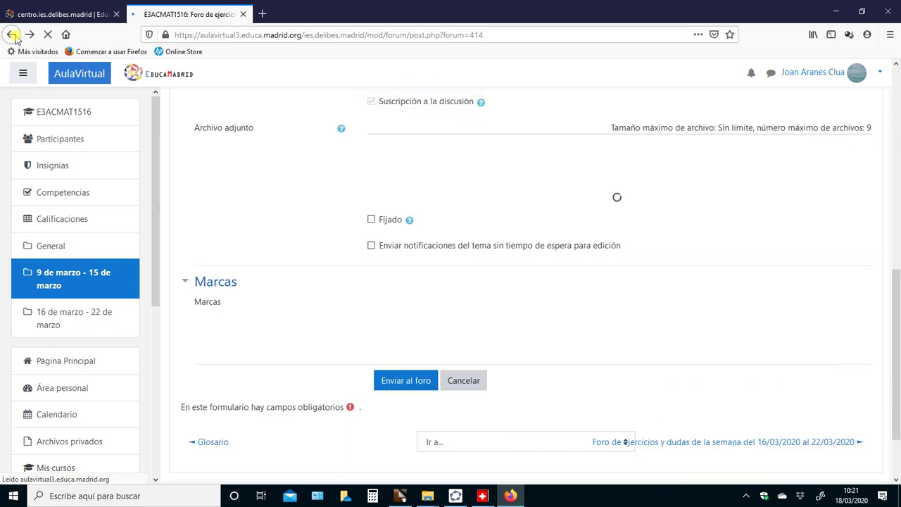
Log out via Salir in the account menu
click(882, 73)
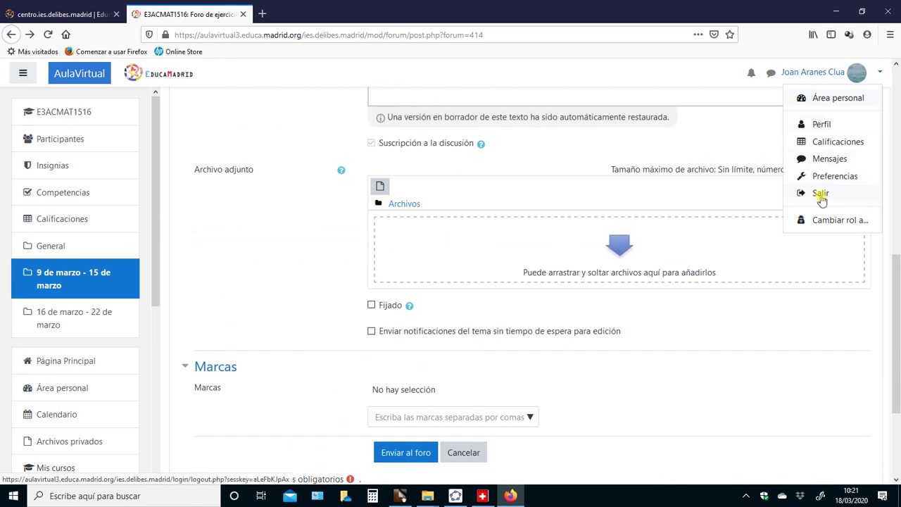
click(821, 196)
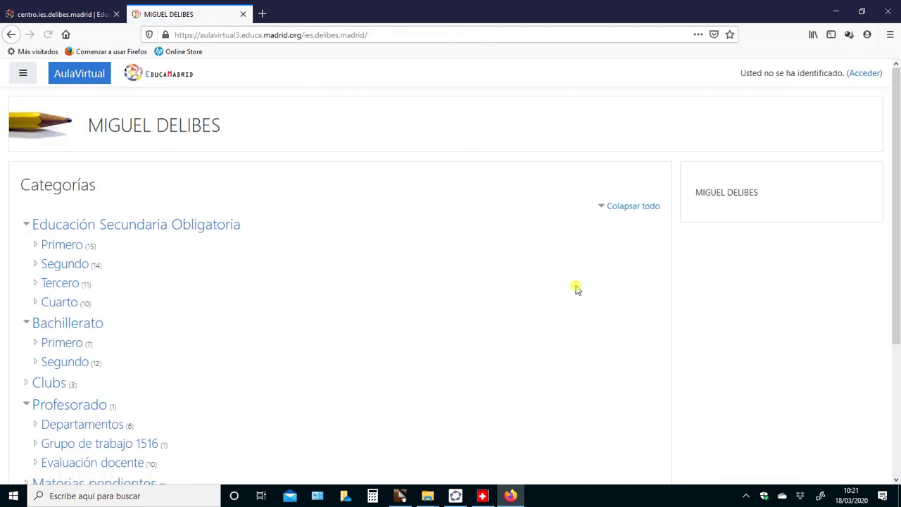
Open the Tercero category and select the Matemáticas ESO3 académicas course while signed out
click(67, 283)
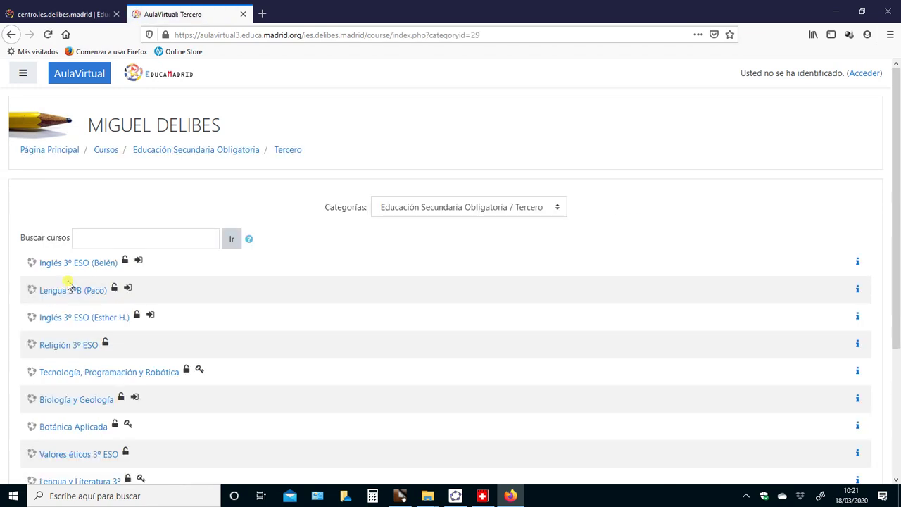
scroll(228, 321, down, 3)
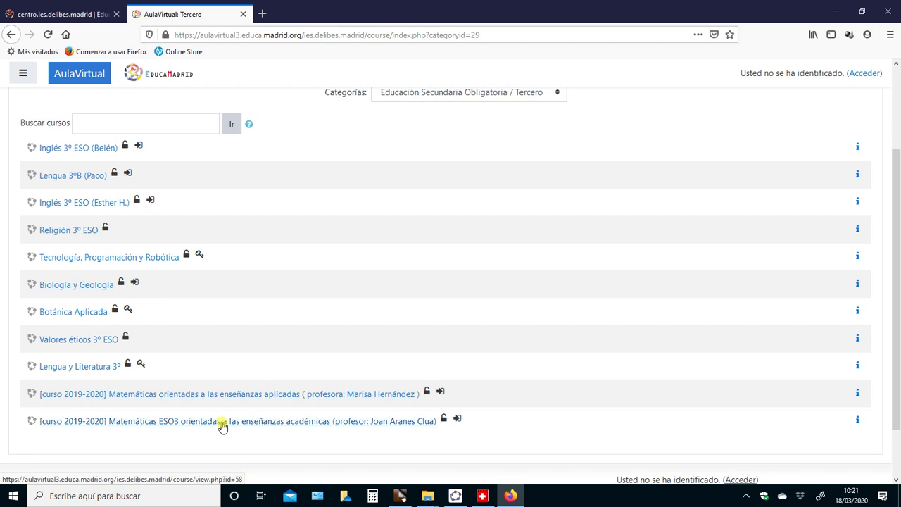
click(221, 420)
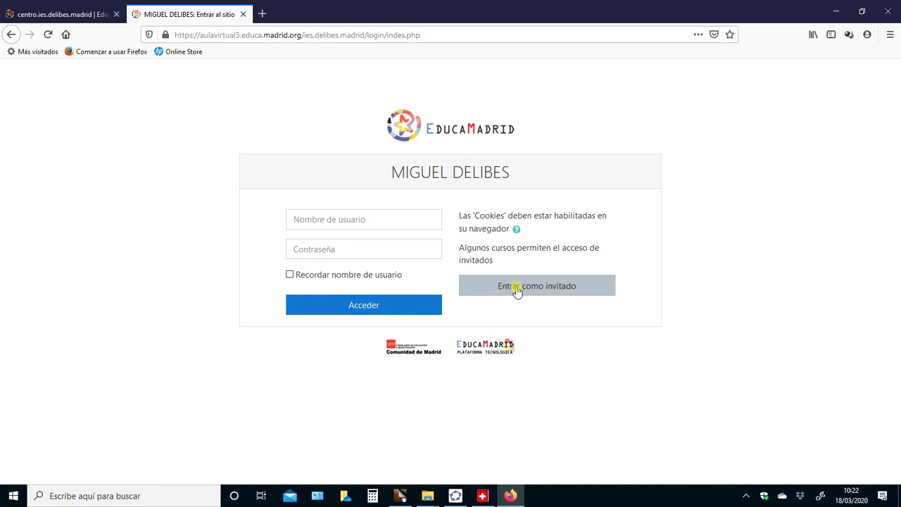
Enter as a guest and open the second-degree equation question in the 9–15 March forum
click(516, 289)
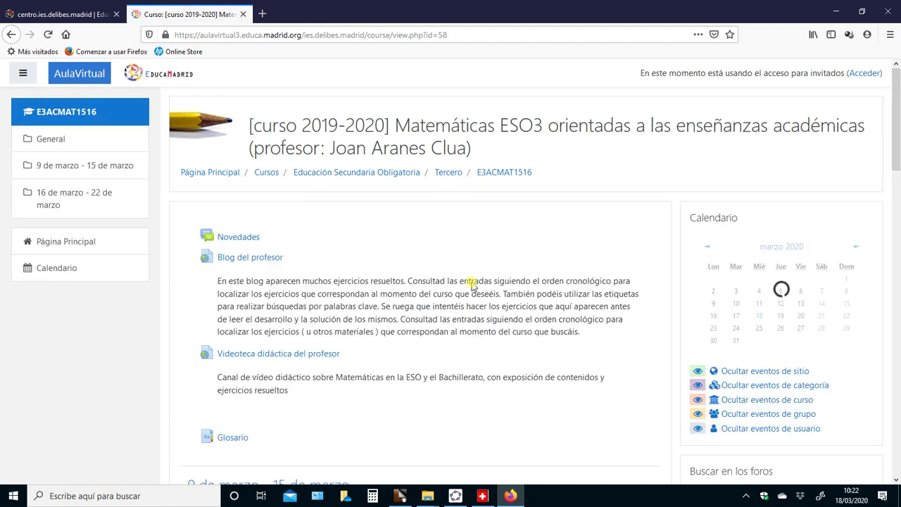
scroll(611, 331, down, 3)
scroll(611, 331, down, 2)
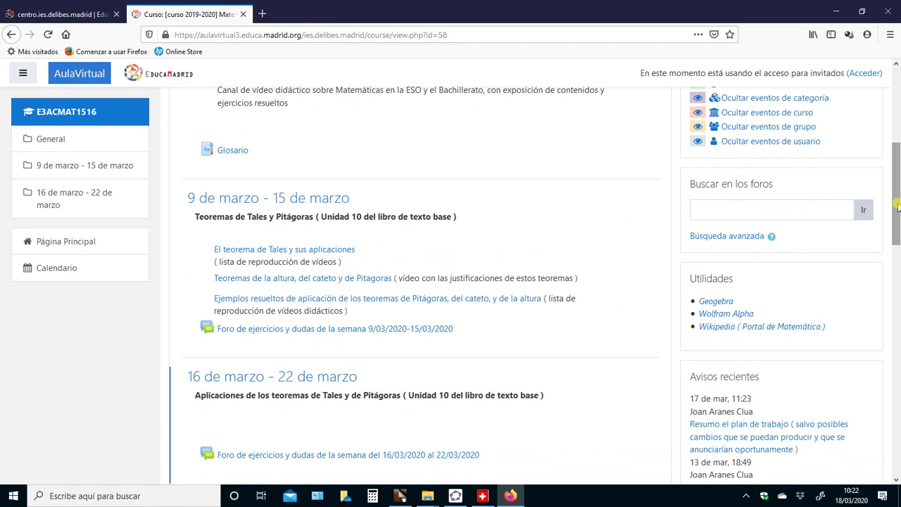
mouse_move(893, 209)
mouse_down()
mouse_move(891, 254)
mouse_move(891, 211)
mouse_up()
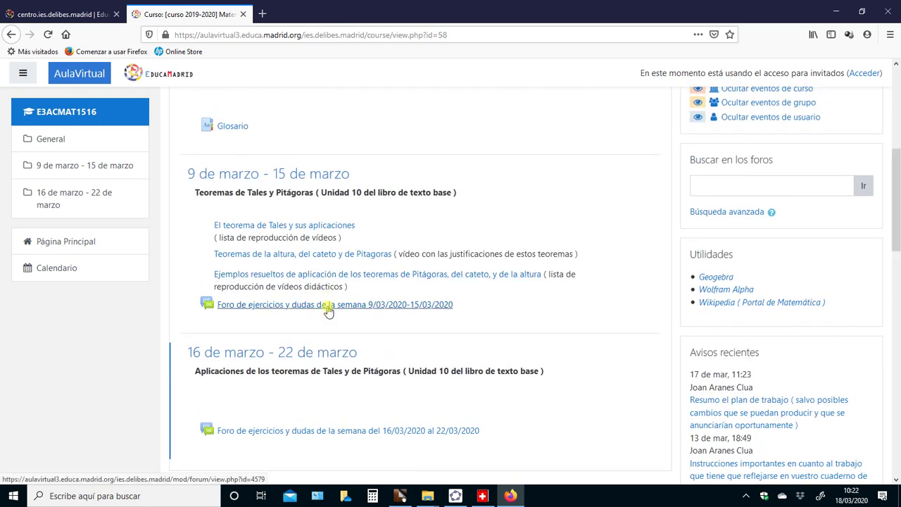
click(321, 304)
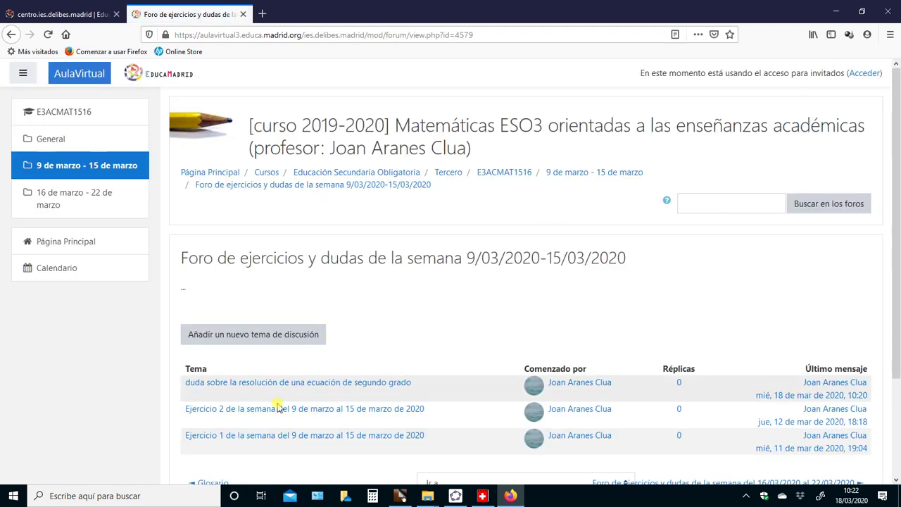
click(309, 385)
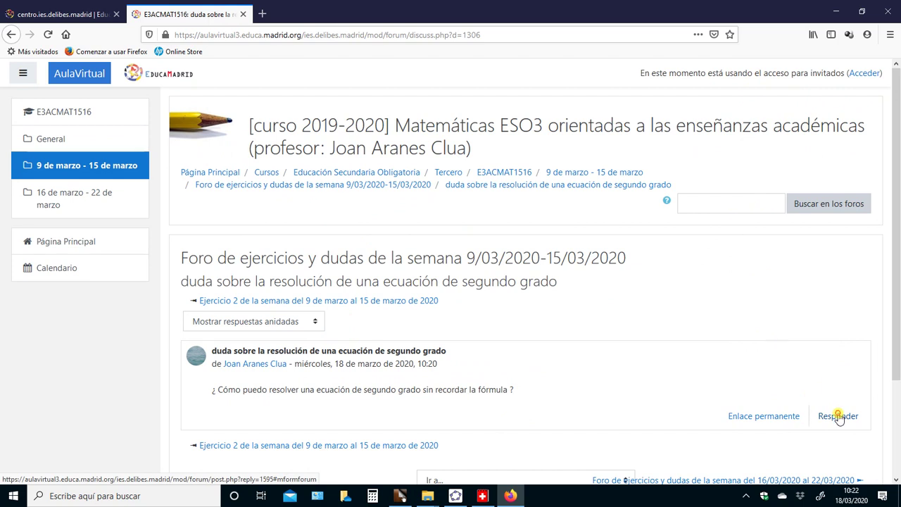
click(838, 418)
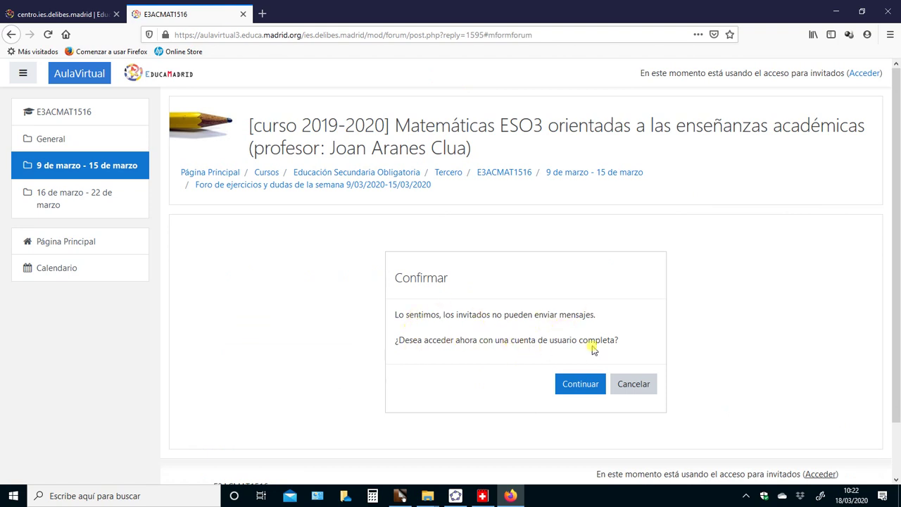
click(575, 388)
click(633, 384)
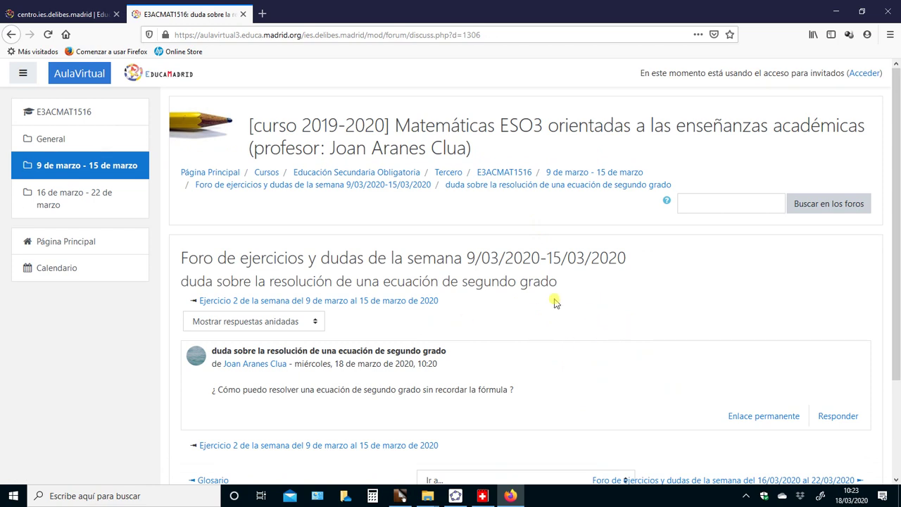
Go back twice and close the forum tab to return to the school site
click(11, 35)
click(10, 34)
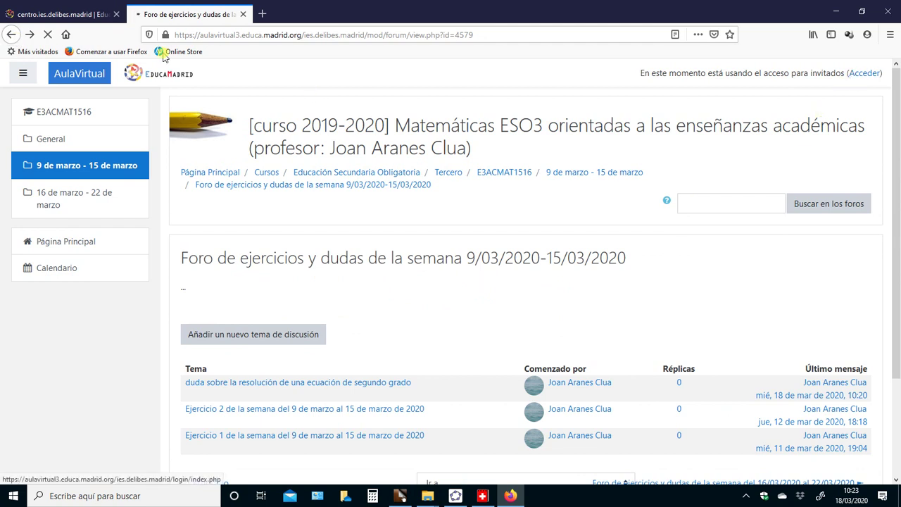
click(244, 14)
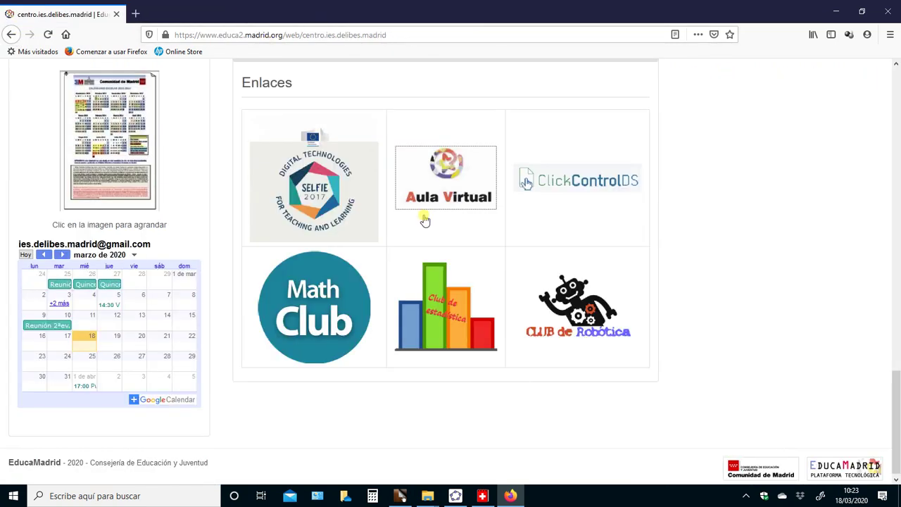
Reopen Aula Virtual, browse the Tercero course, and go to the Acceder sign-in page
click(443, 185)
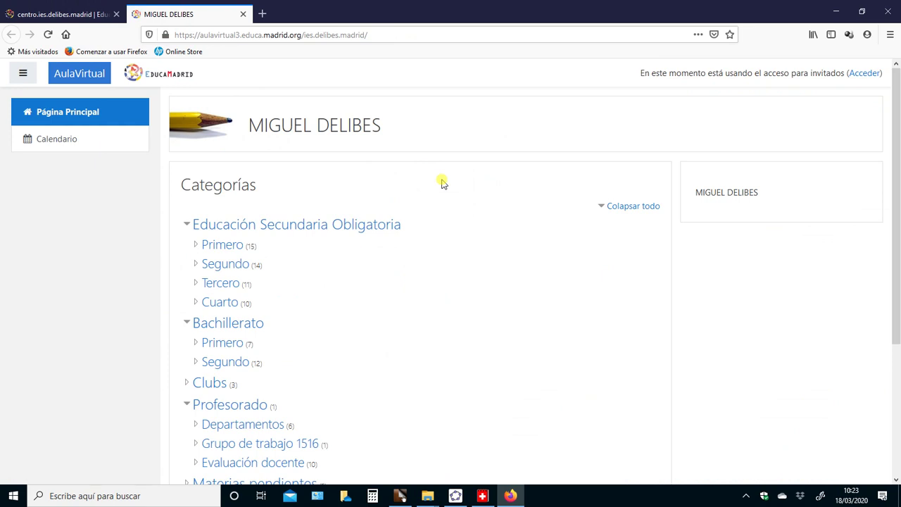
click(218, 288)
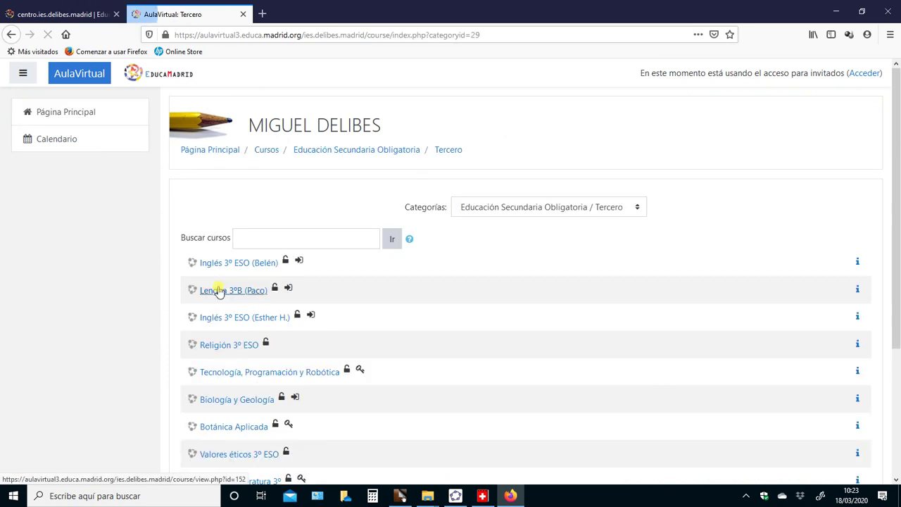
scroll(332, 396, down, 2)
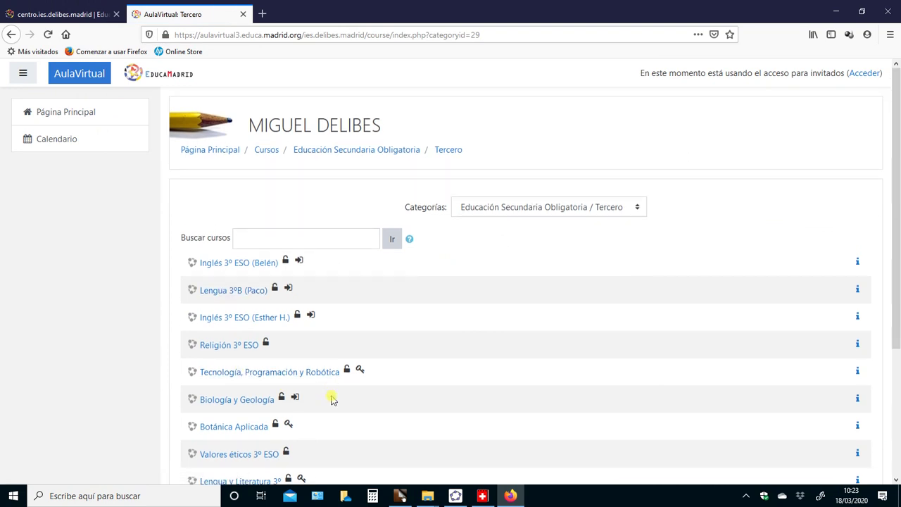
scroll(898, 289, down, 2)
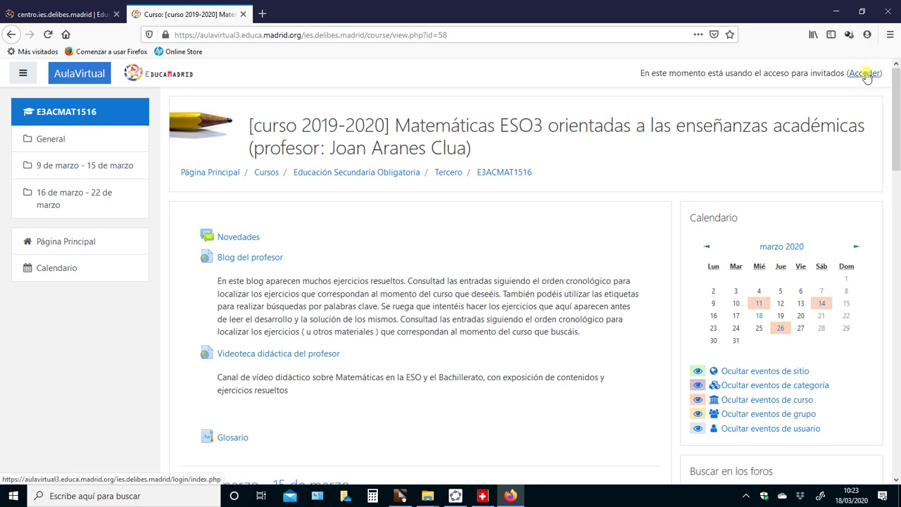
click(865, 74)
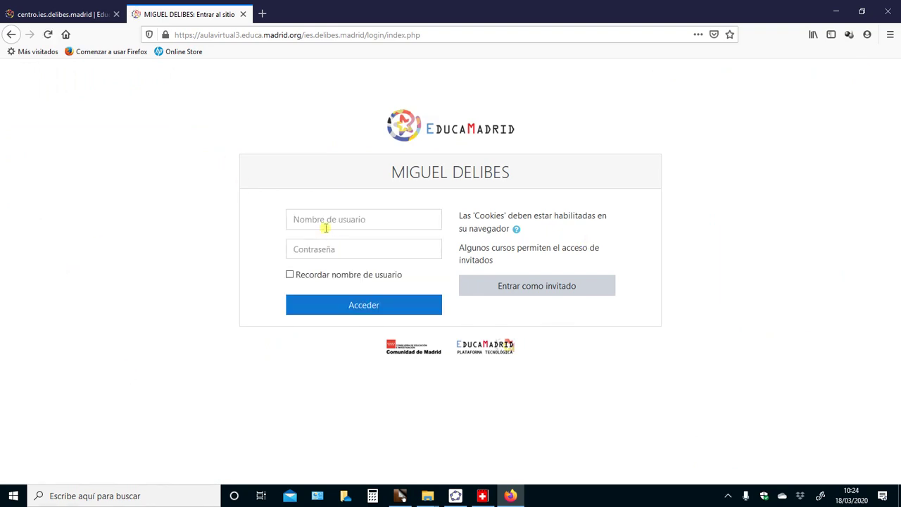
Sign back in by entering the teacher account's username and password
click(328, 220)
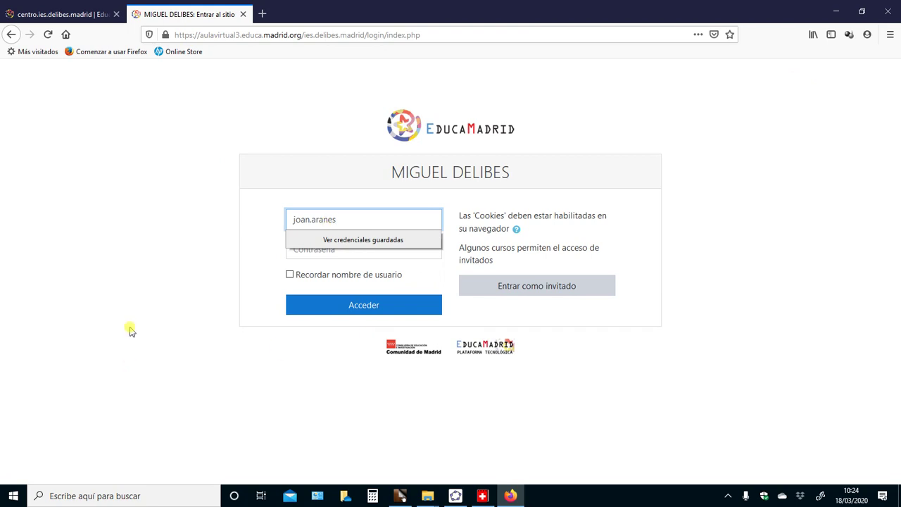
click(106, 263)
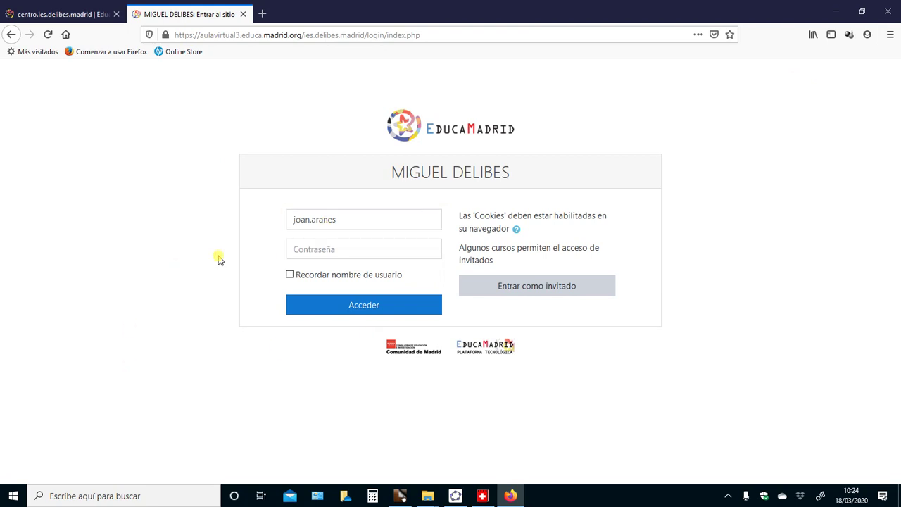
click(308, 247)
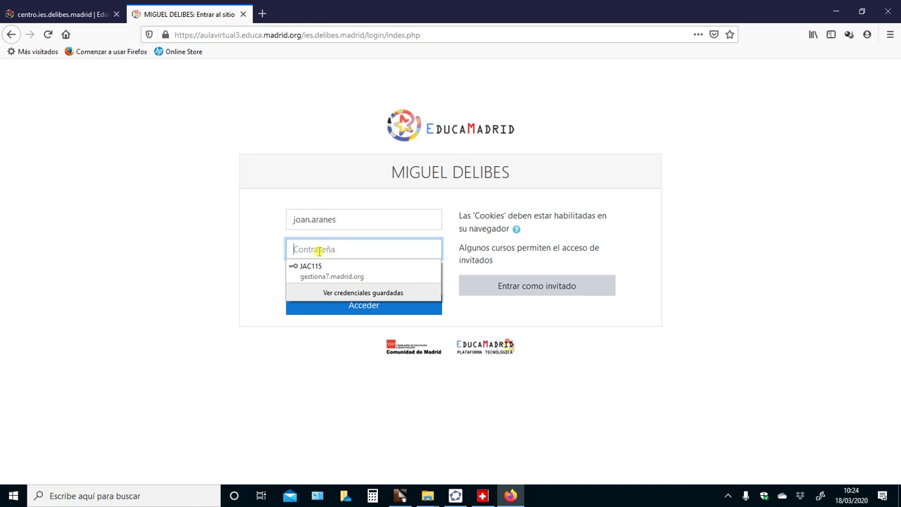
click(318, 251)
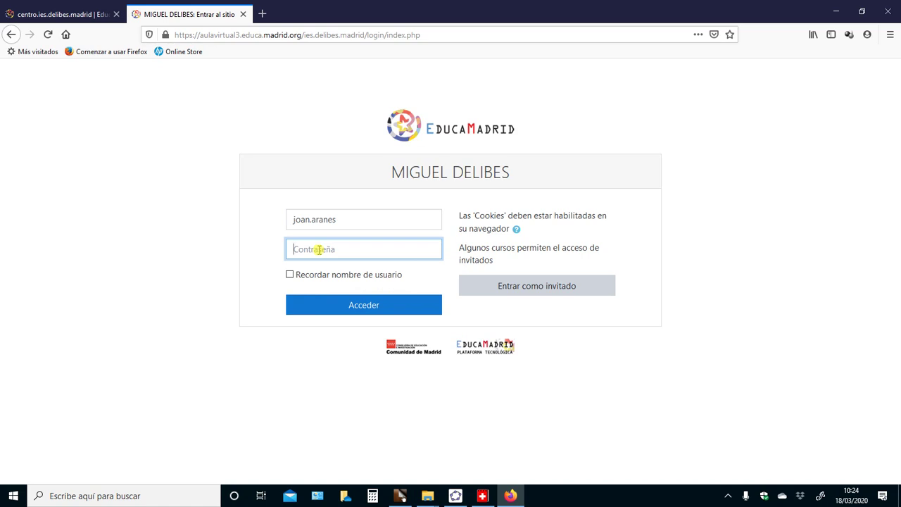
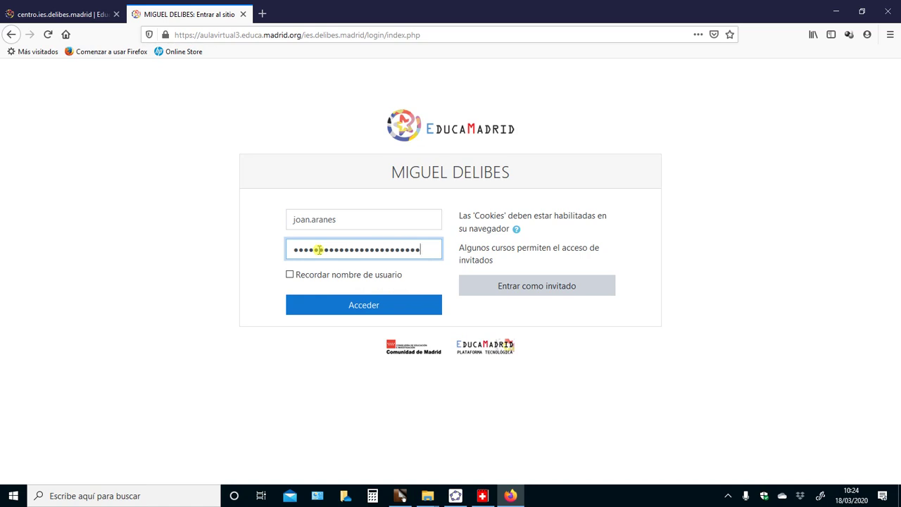
click(389, 308)
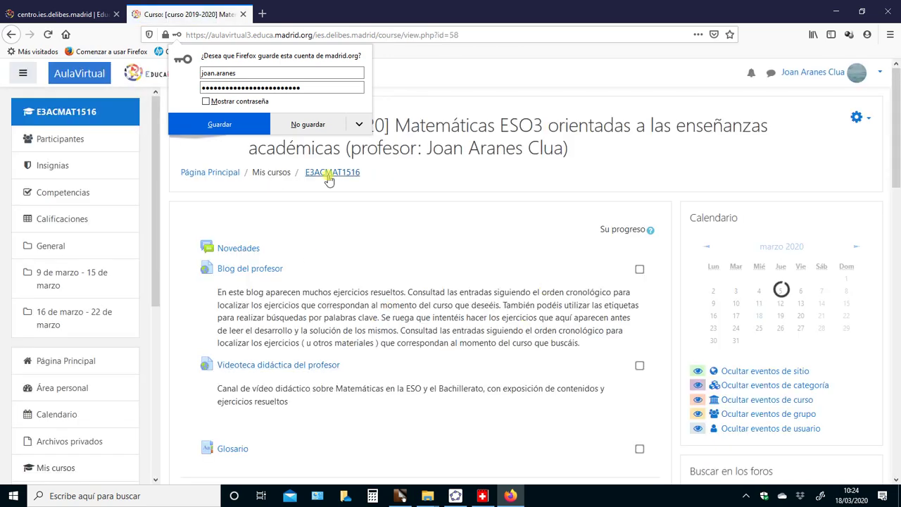
Skip saving the password and open the quadratic-equation doubt discussion in the 9–15 March forum
click(309, 124)
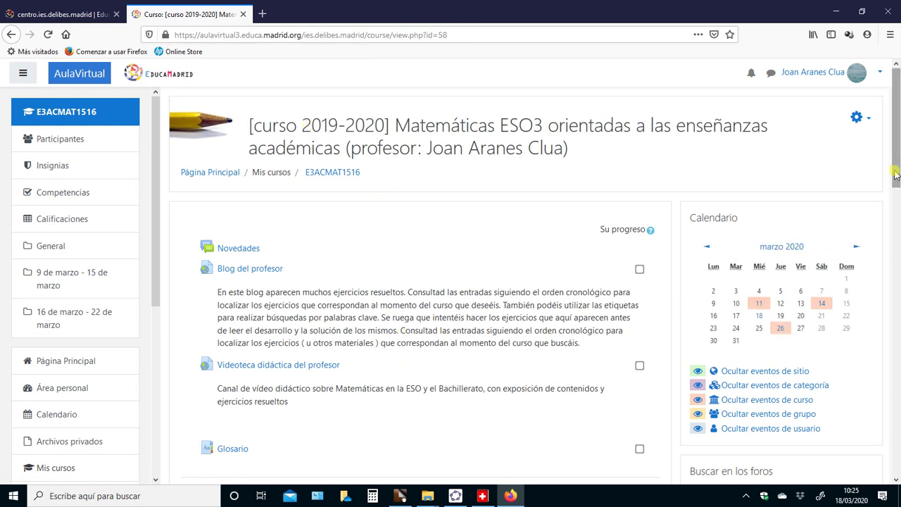
drag(895, 175, 895, 278)
click(344, 293)
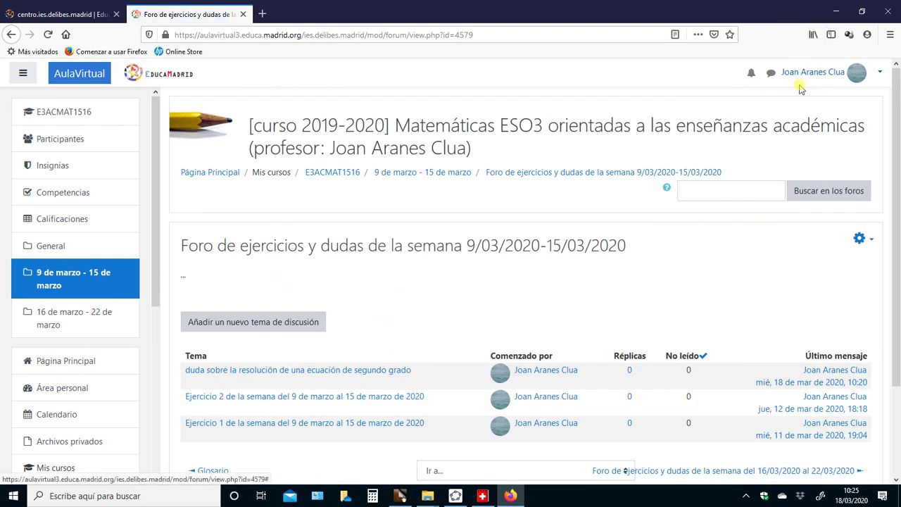
click(879, 73)
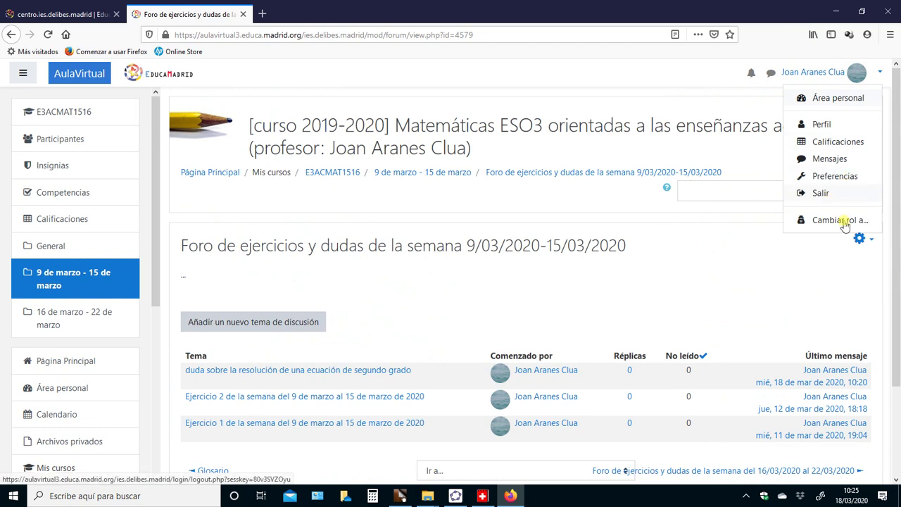
scroll(897, 292, down, 3)
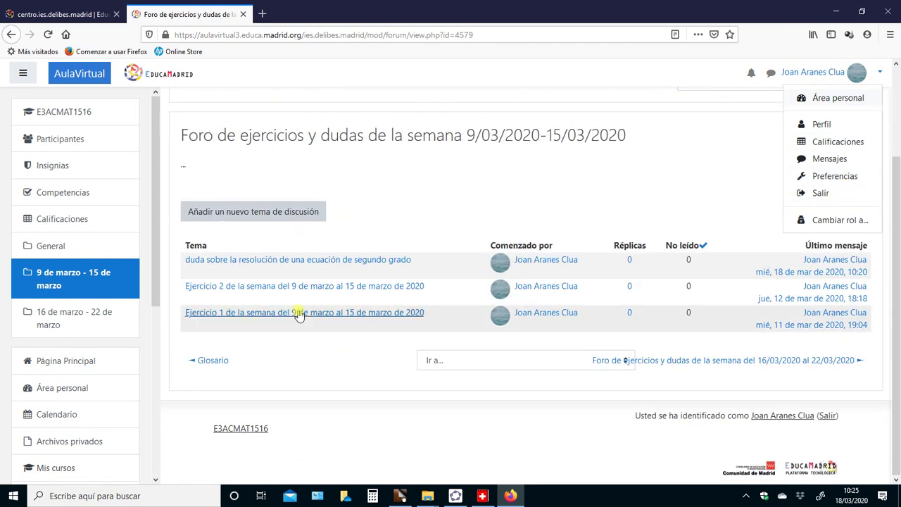
click(295, 260)
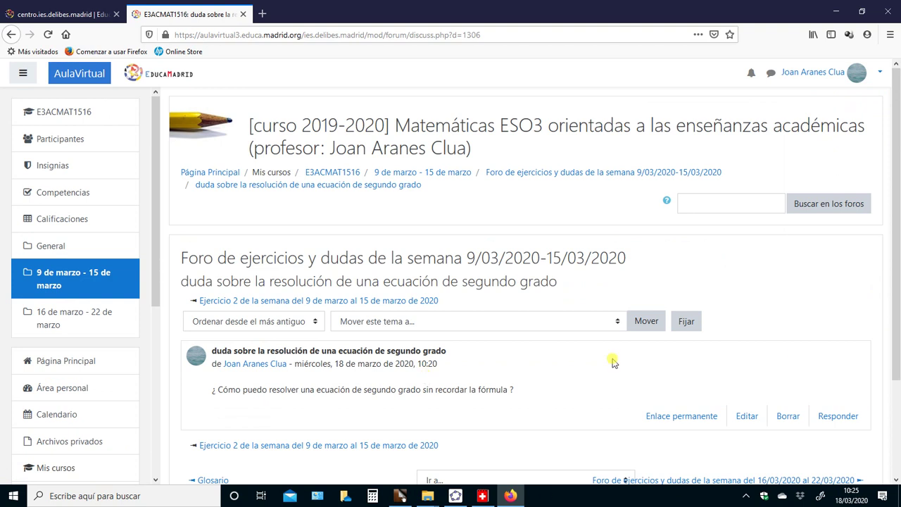
Start a reply to the question and expand the editor toolbar to show all formatting buttons
click(828, 421)
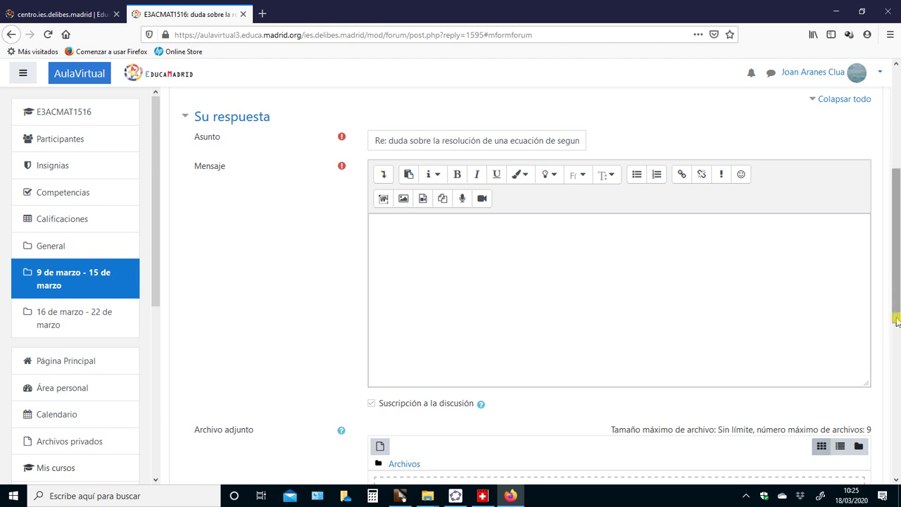
scroll(896, 320, down, 5)
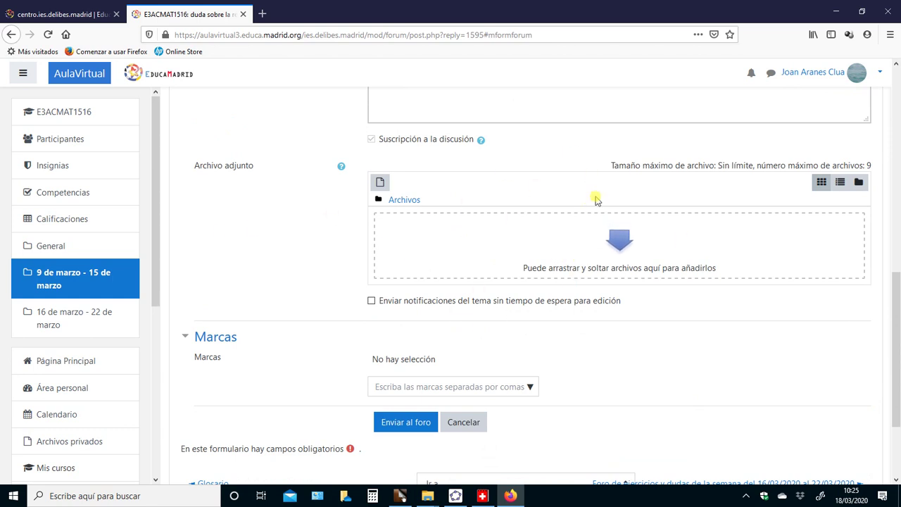
drag(898, 313, 897, 173)
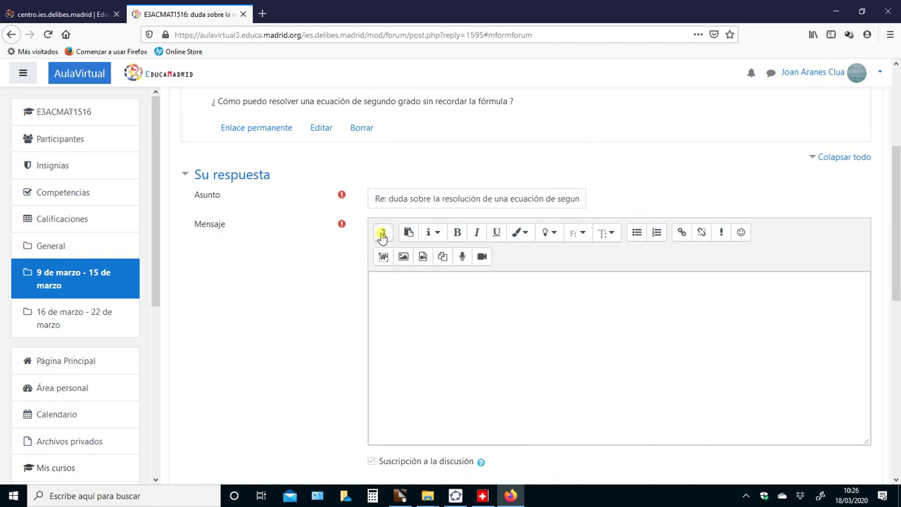
click(381, 234)
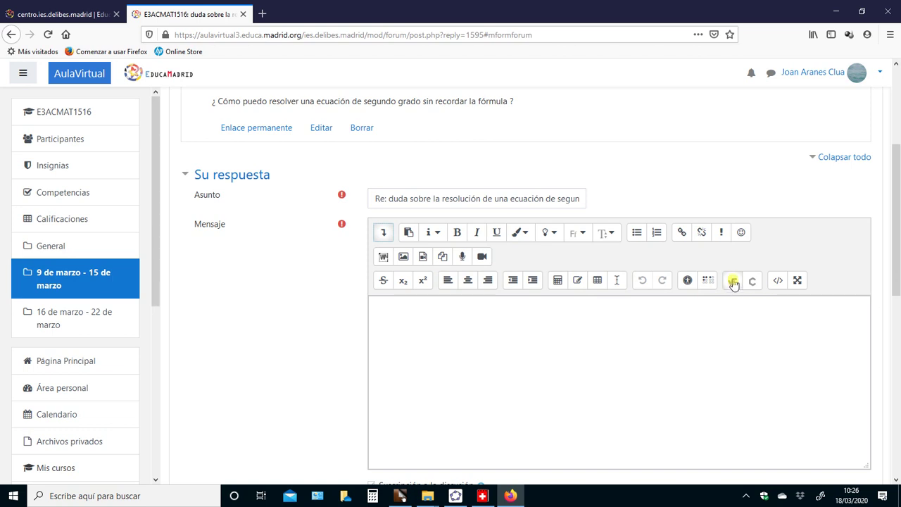
Write 'Por ejemplo' at the start of the reply message
click(733, 282)
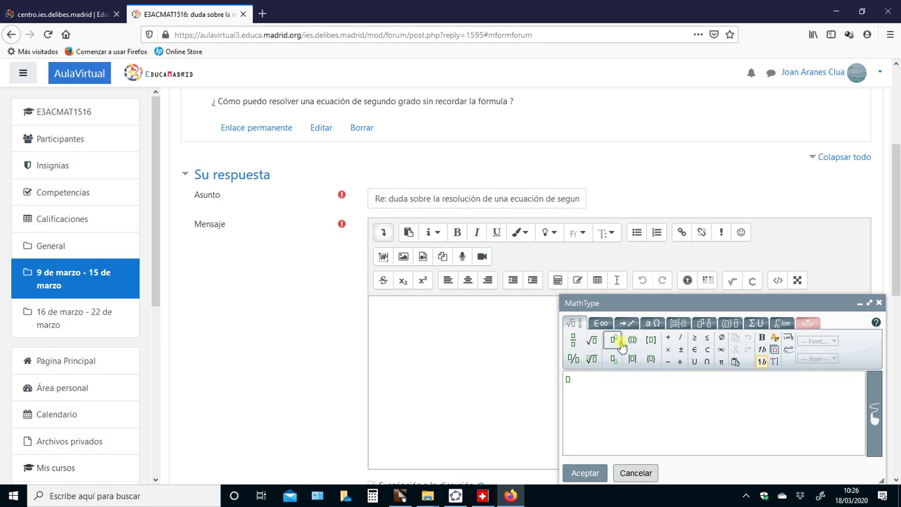
click(411, 322)
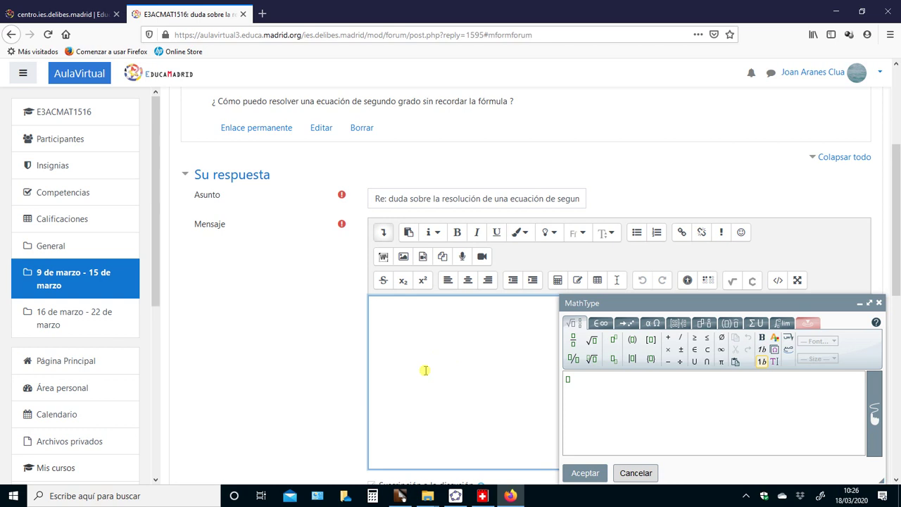
text(Por ejemplo)
Insert the equation x²+5x+6=0 into the reply as a MathType formula
click(569, 378)
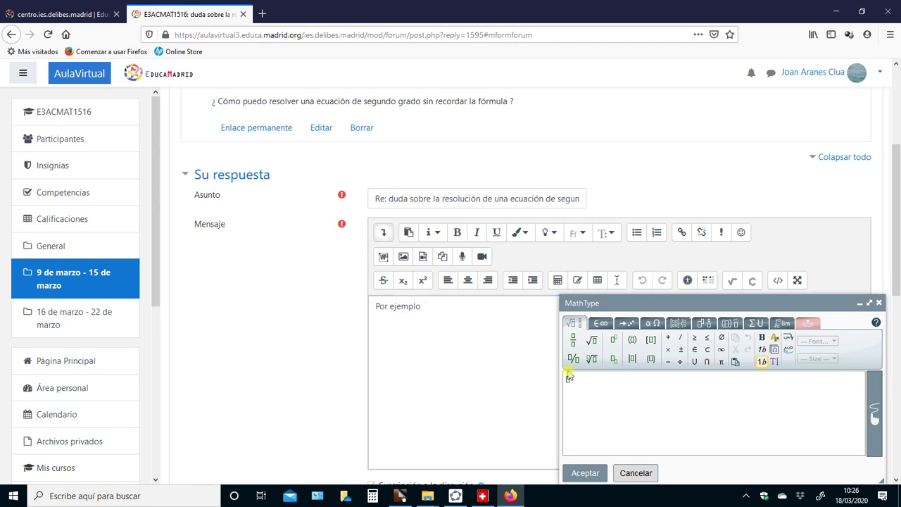
text(x^)
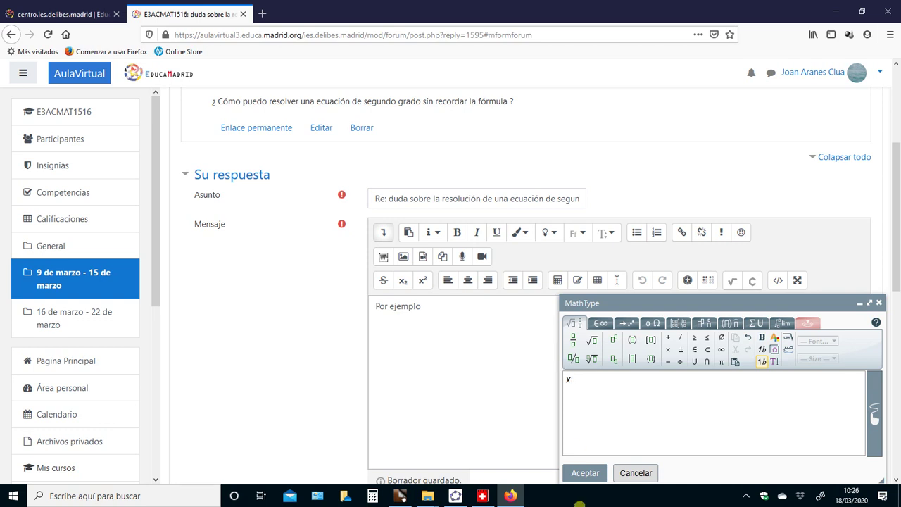
right_click(577, 501)
click(495, 396)
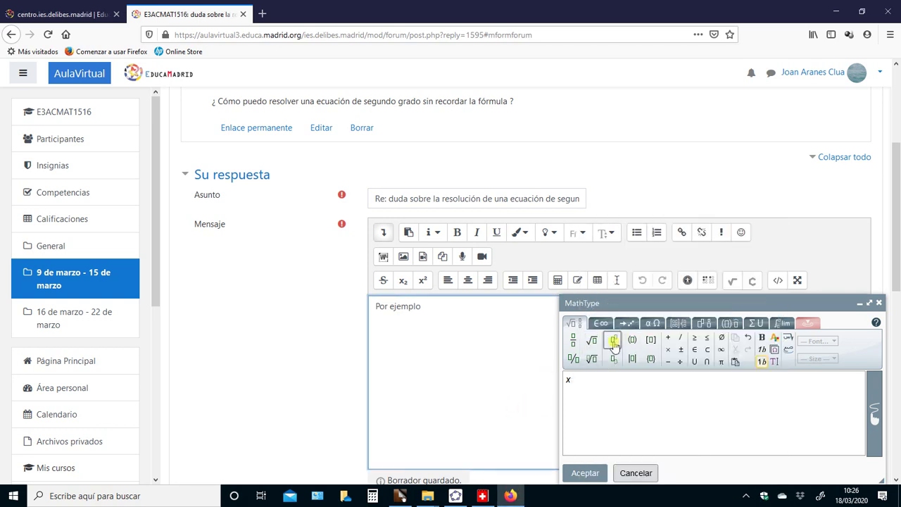
click(613, 341)
text(2)
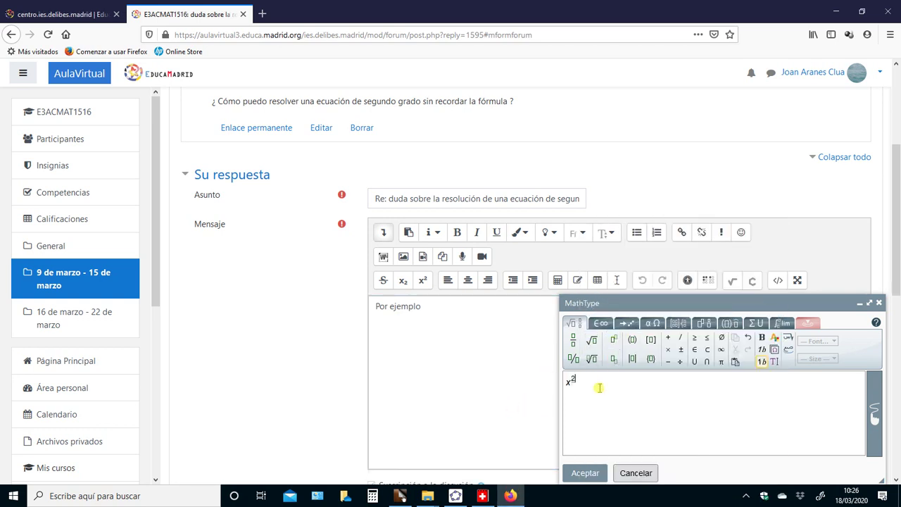
text(+5x+6=0)
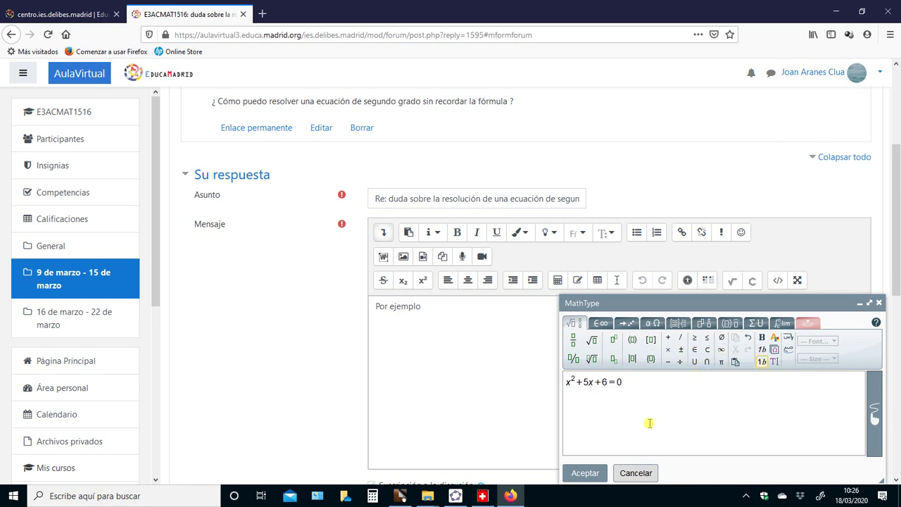
click(590, 474)
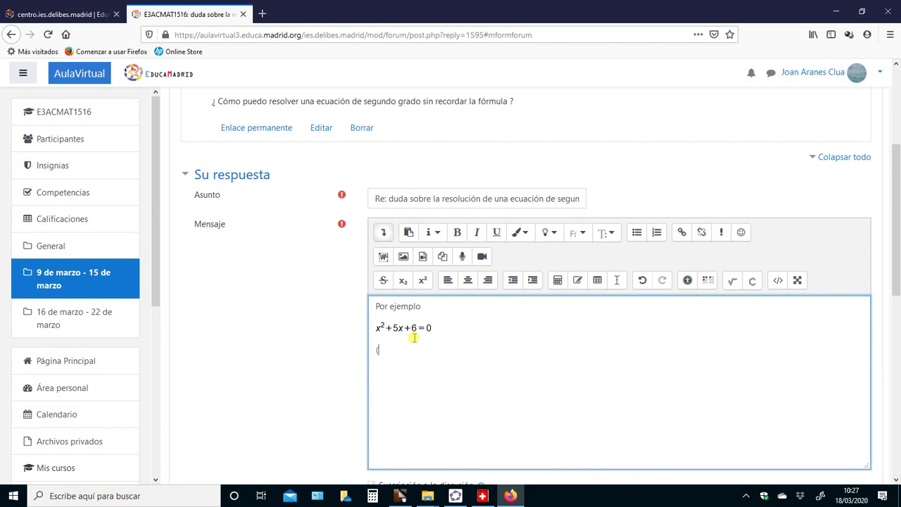
Insert the completed-square formula (x+5/2)²−25/4+6=0 and start a new line below it
click(732, 281)
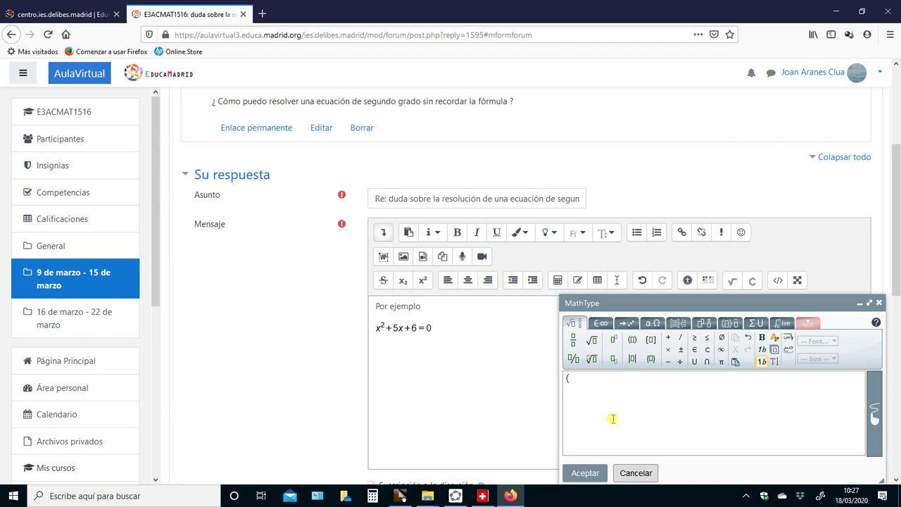
text((x+5/2))
click(617, 341)
text(2)
key(Right)
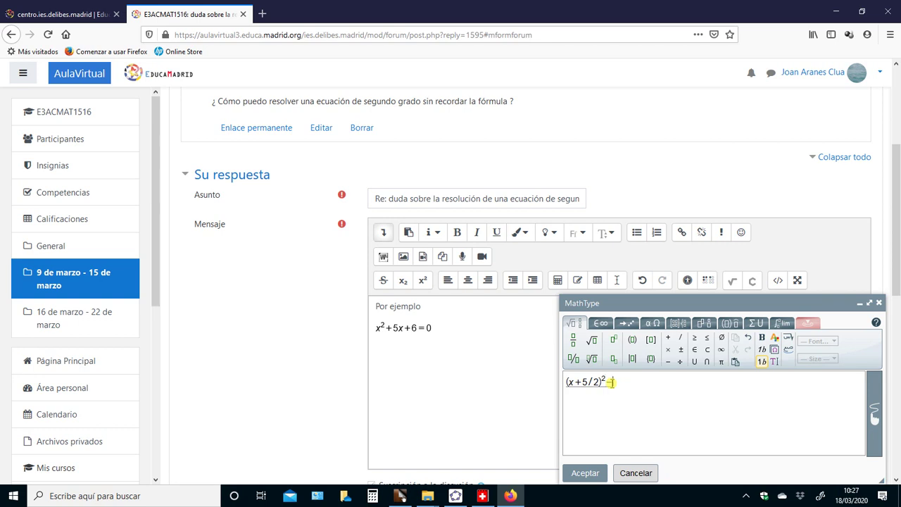
text(-25/4+6=0)
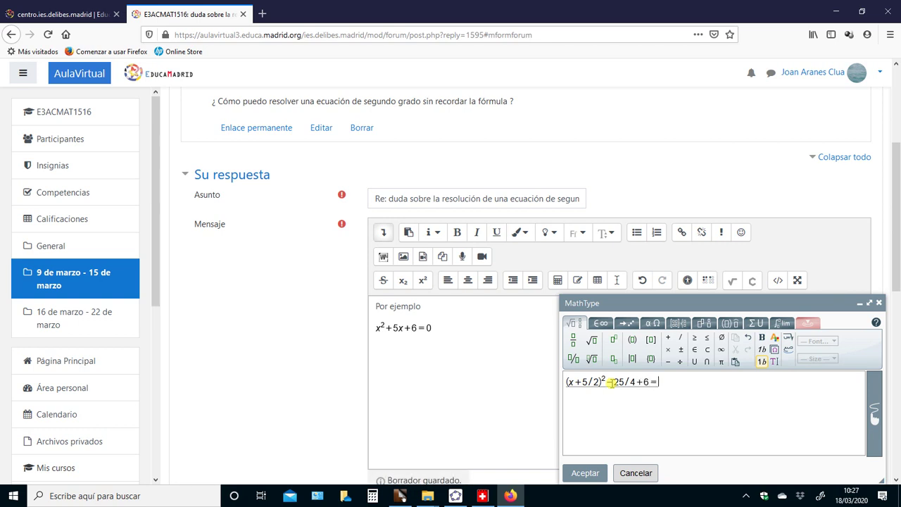
click(577, 473)
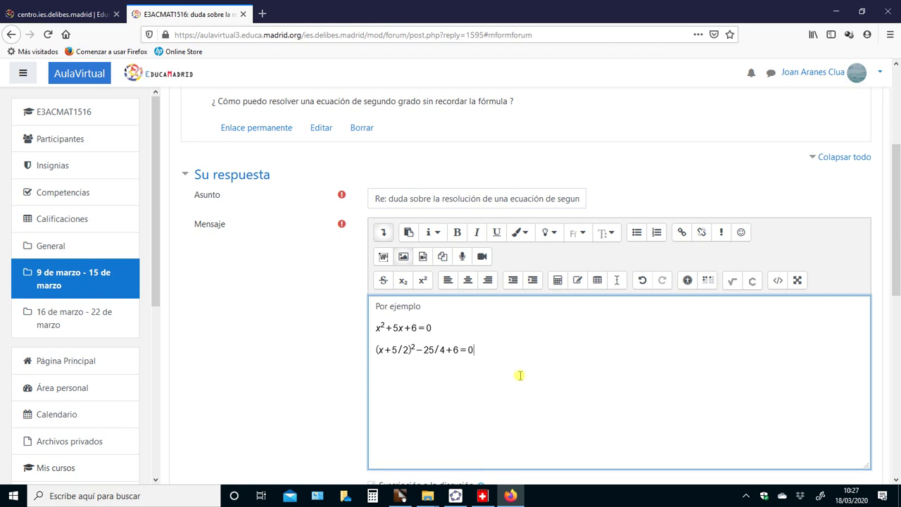
key(Return)
Insert the formula (x+5/2)²=1/4 as the next line of the reply
click(736, 284)
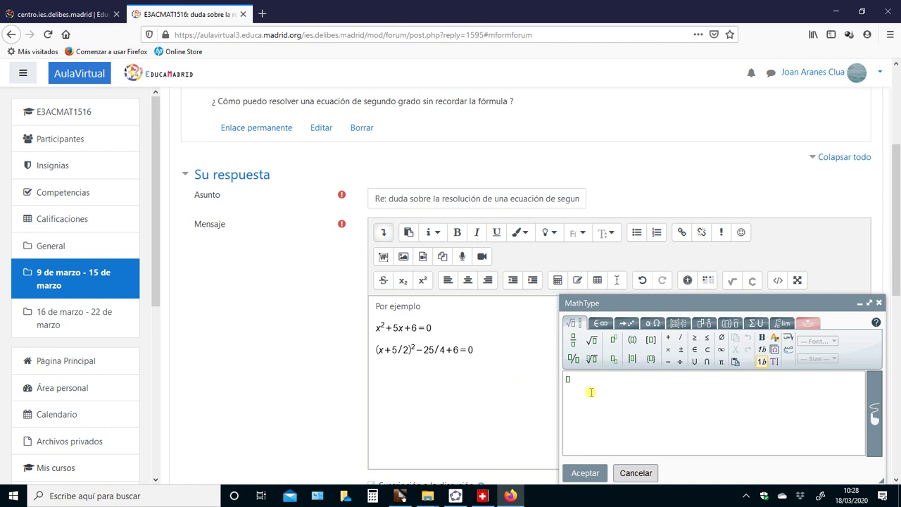
text((x+5/2))
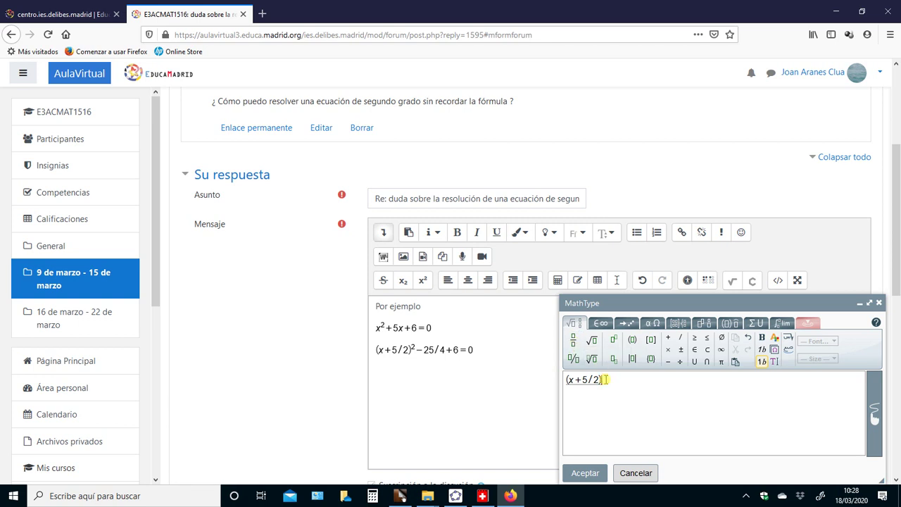
click(613, 340)
text(2)
click(609, 383)
text(=)
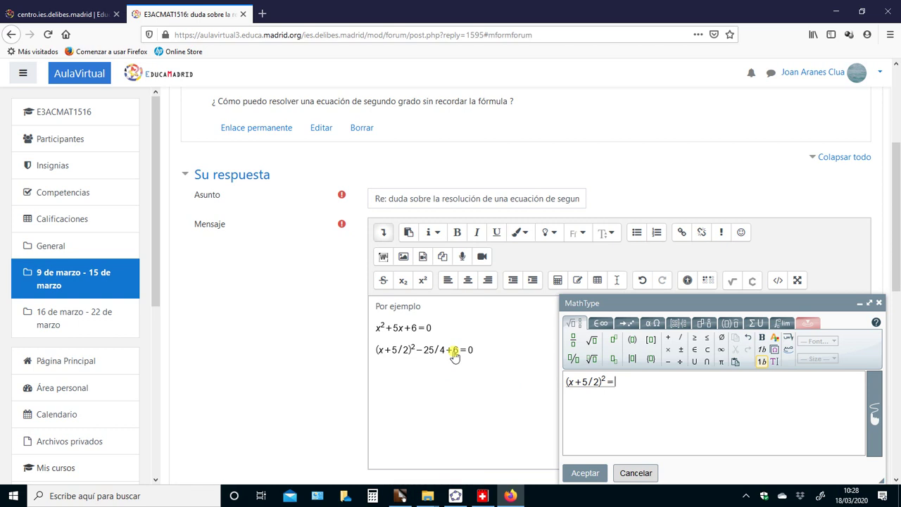
text(1/4)
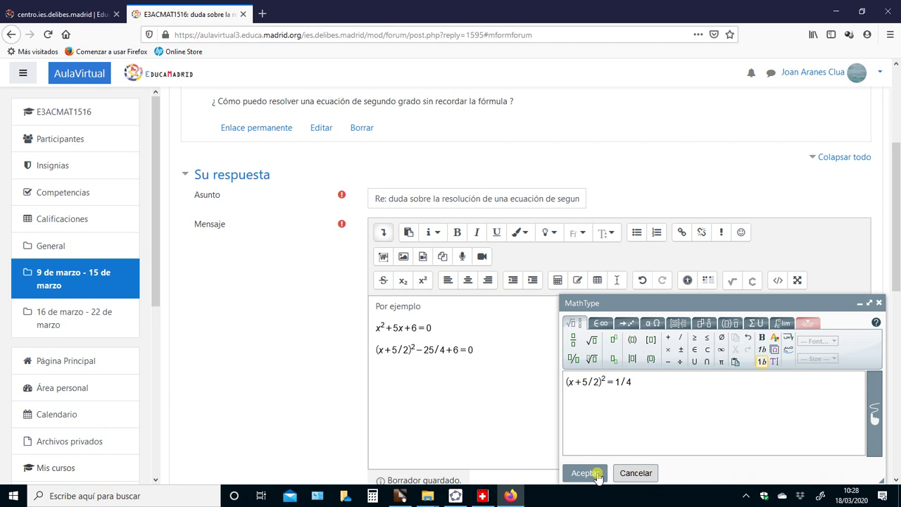
click(585, 473)
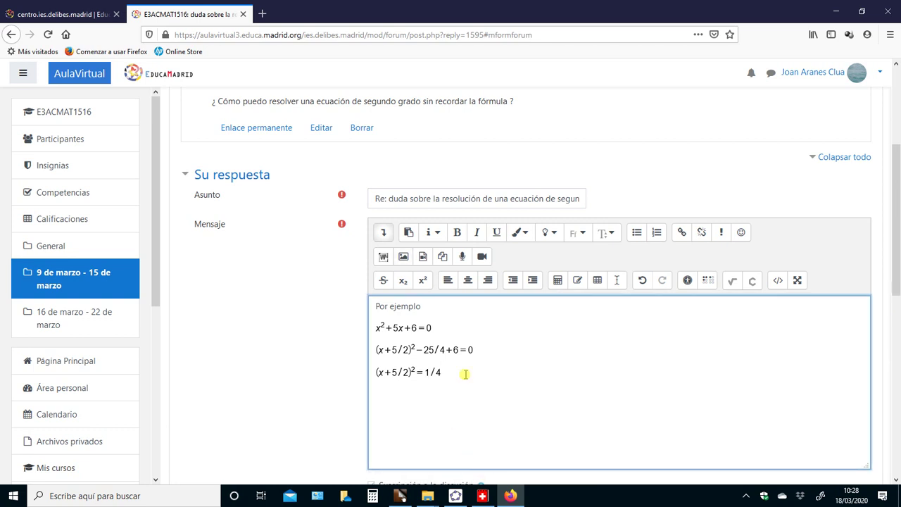
Insert the formula x+5/2=±1/2 and begin a new line after it
click(732, 281)
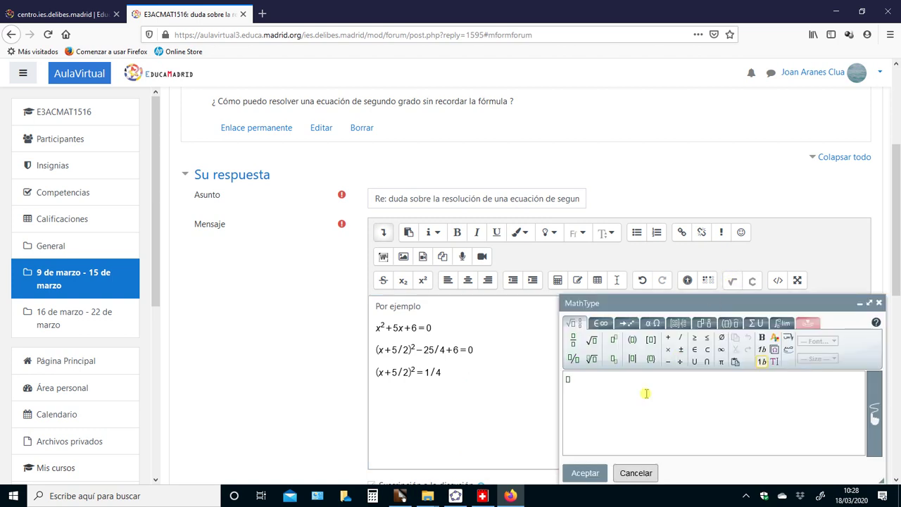
text(x+5/2=)
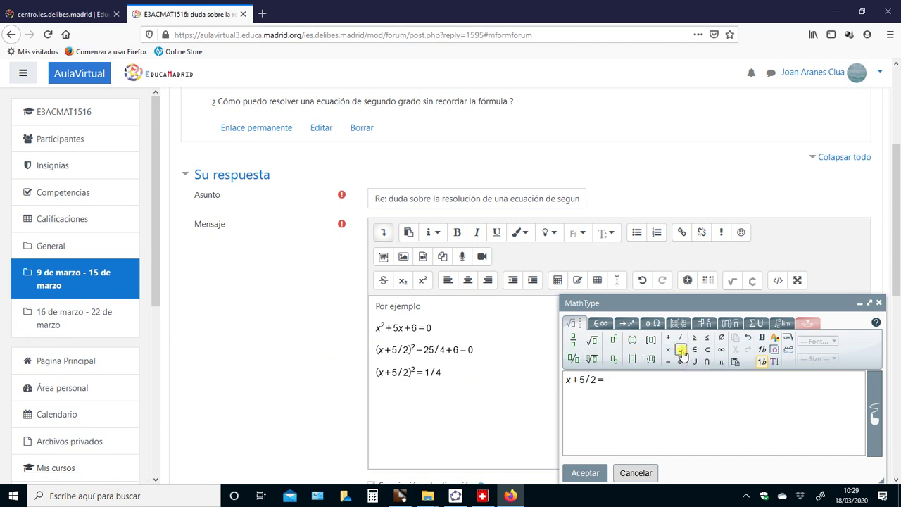
click(681, 350)
text(1/2)
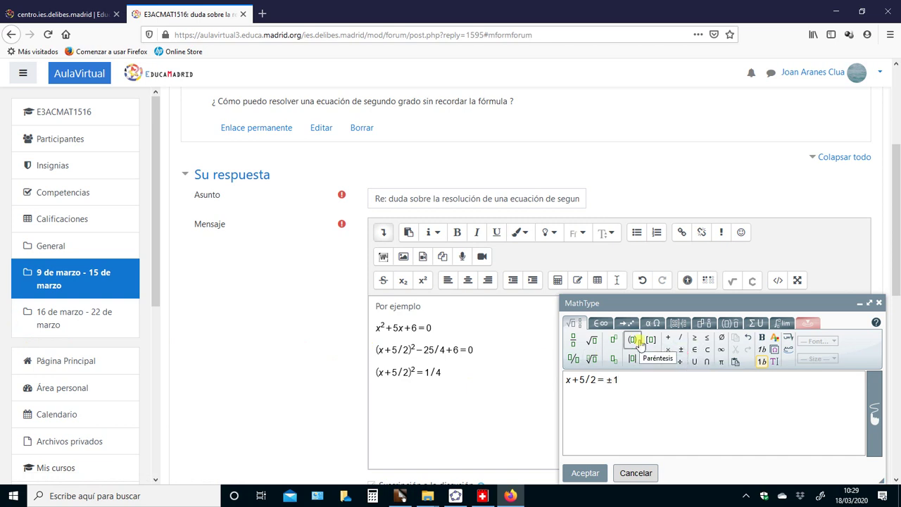
click(586, 475)
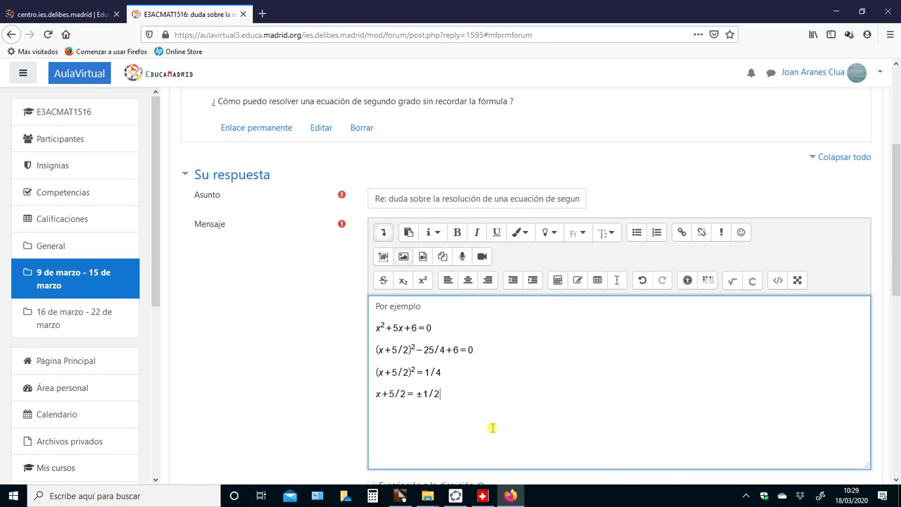
key(Return)
Insert the first solution x₁=1/2−5/2=−2 as a MathType formula
click(731, 282)
text(x)
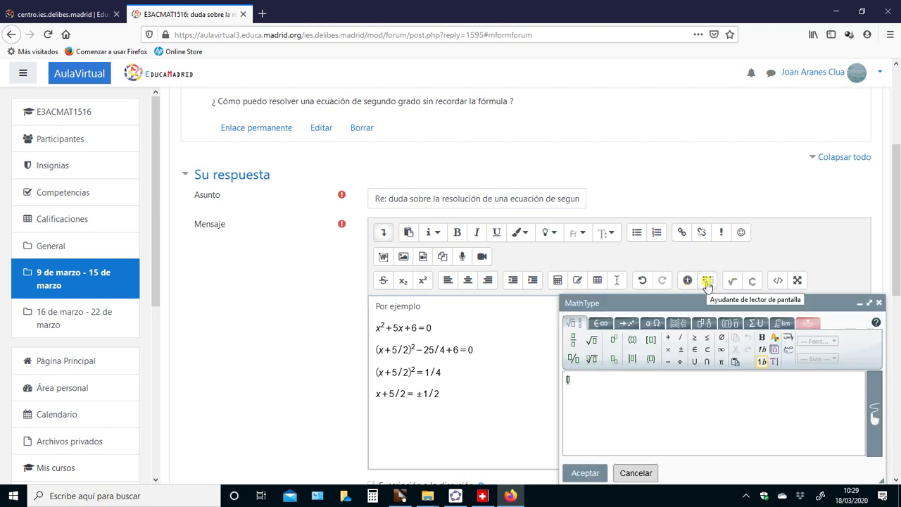
text(=1/2)
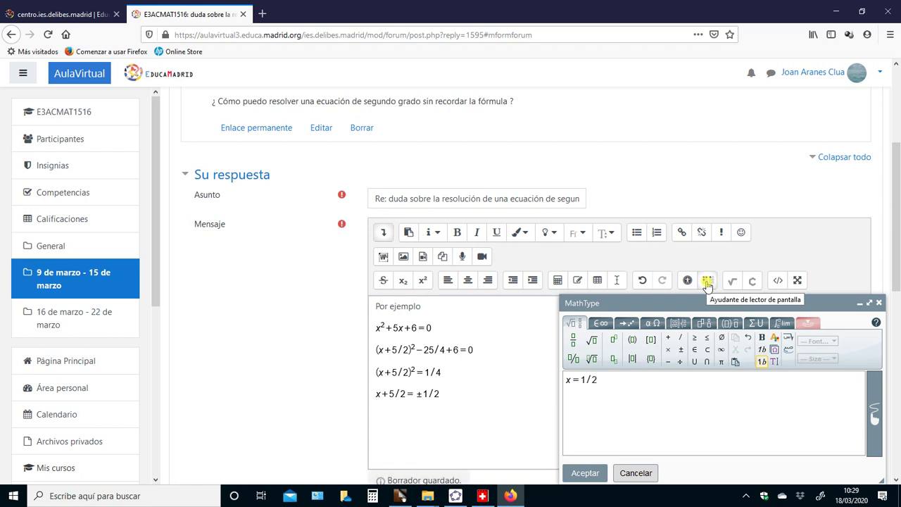
text(-5/2=)
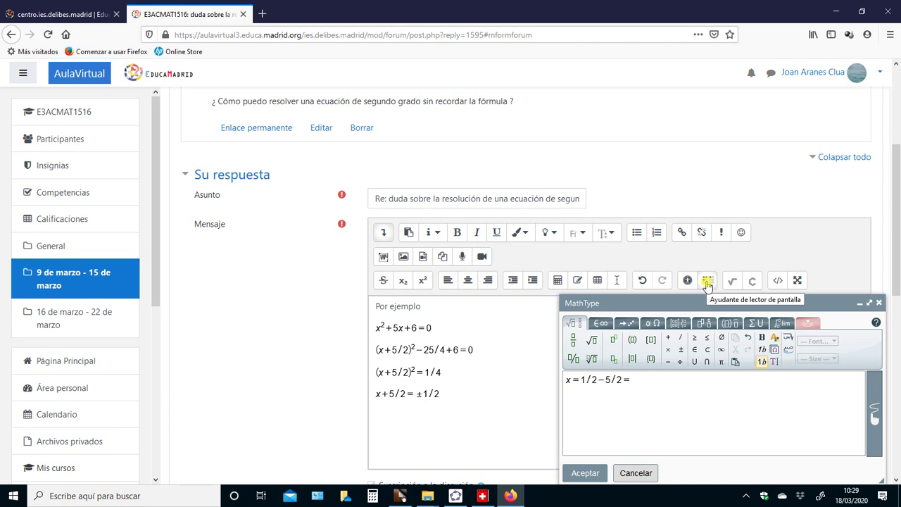
text(-2)
right_click(742, 301)
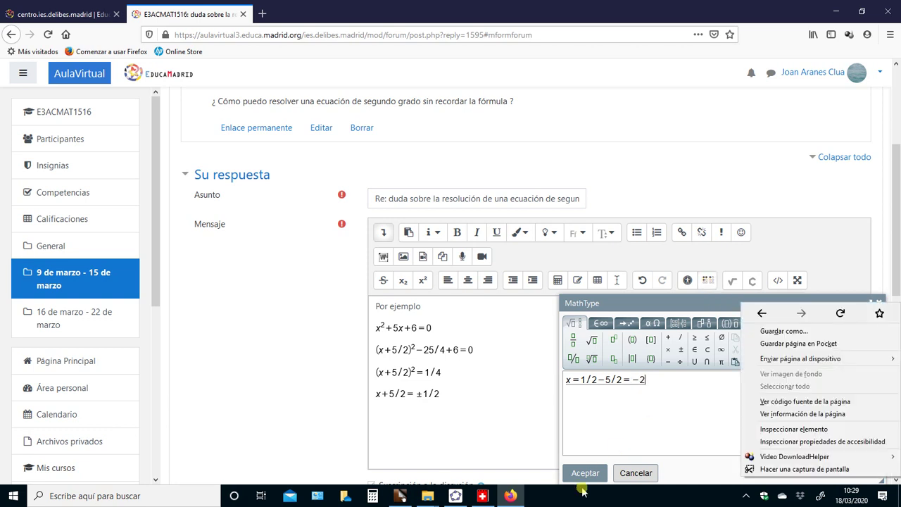
click(570, 381)
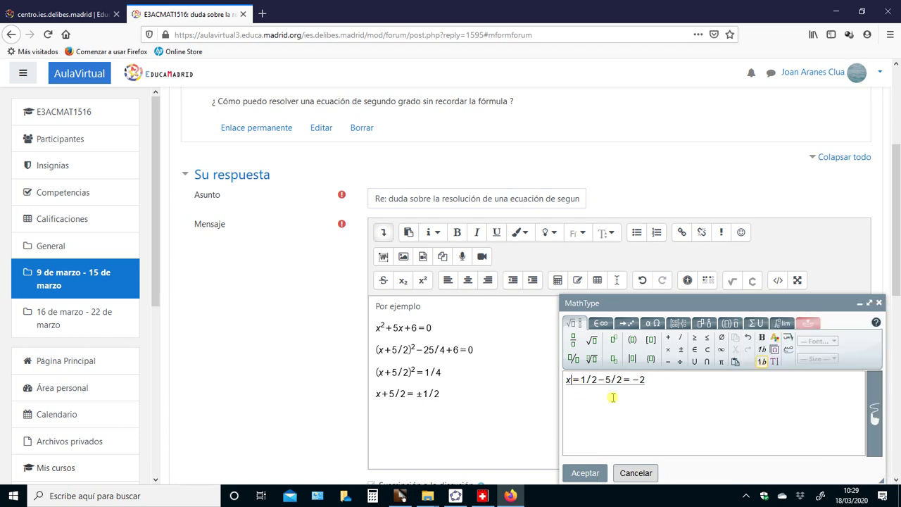
click(613, 359)
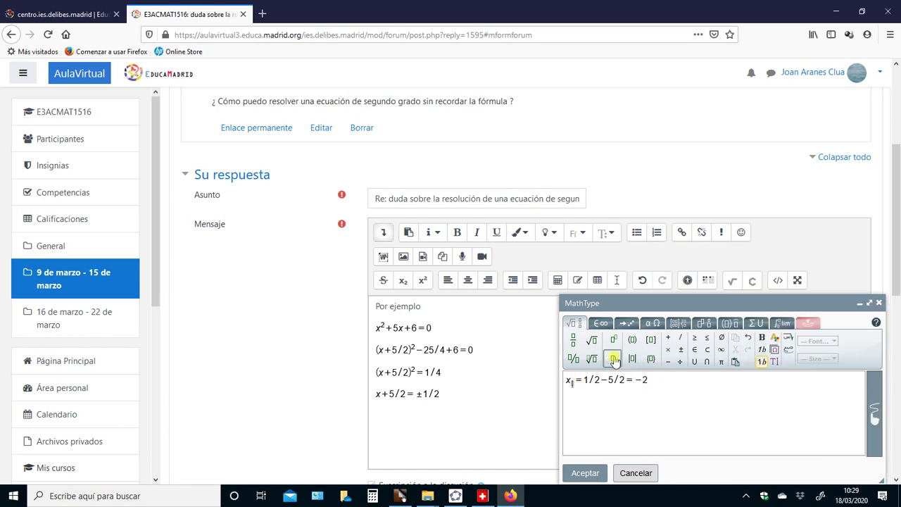
text(1)
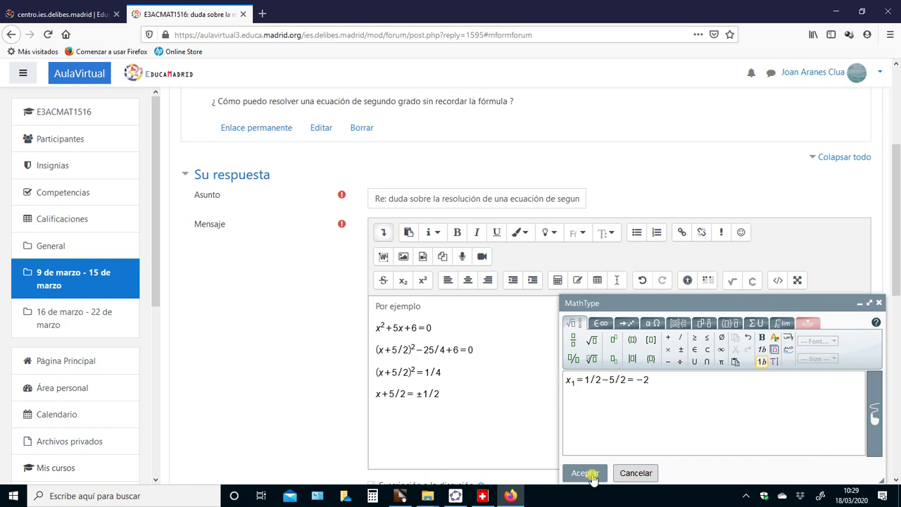
click(586, 473)
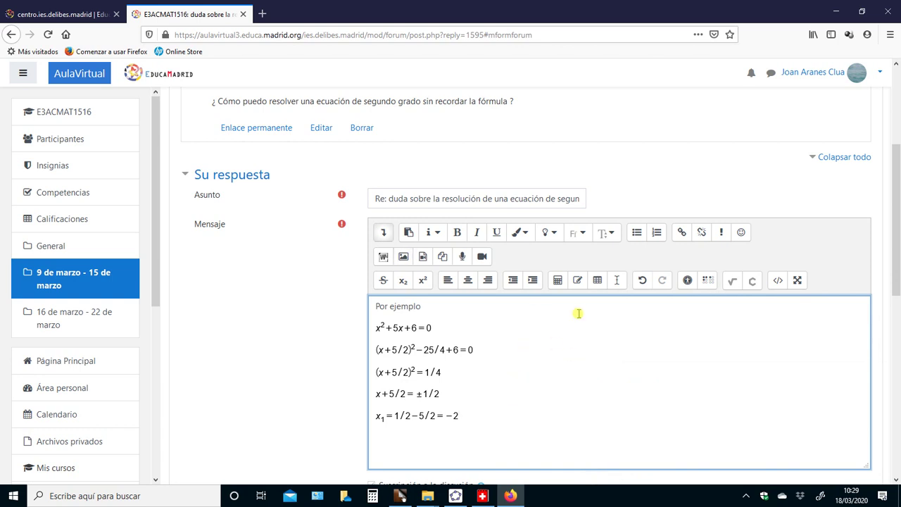
Insert the second solution x₂=−1/2−5/2=−3 as a MathType formula
click(730, 282)
text(x)
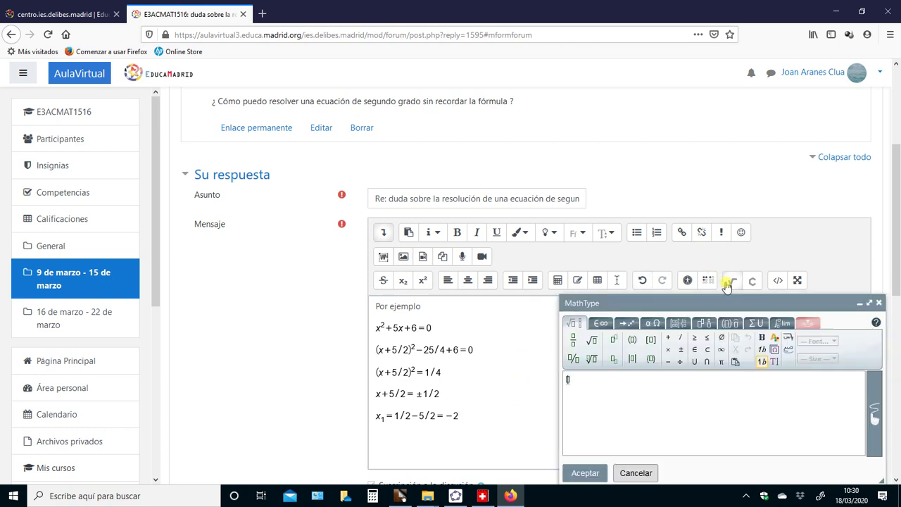
click(613, 359)
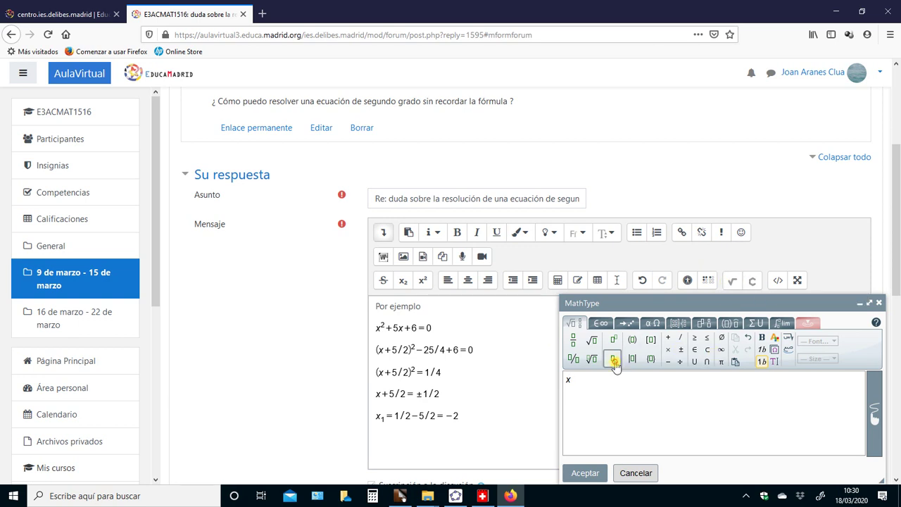
text(2)
click(588, 380)
text(=-)
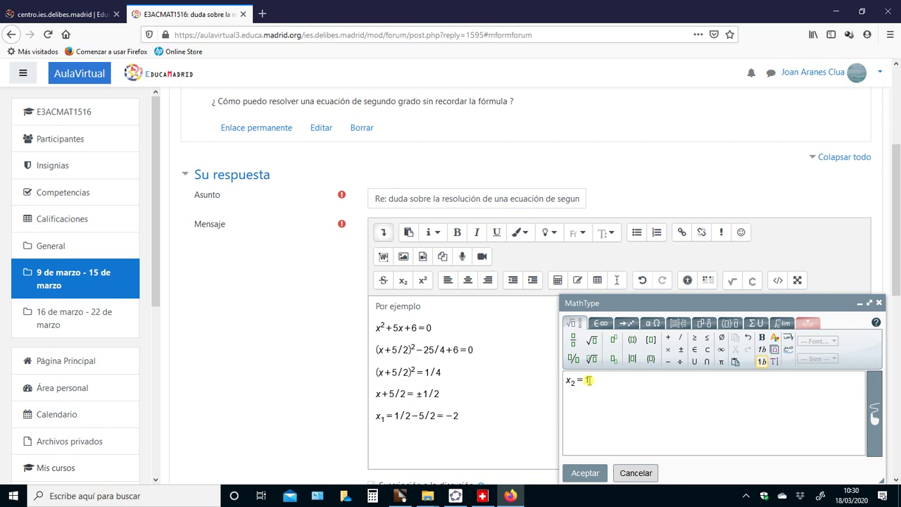
text(1/2-5/2=-3)
click(584, 473)
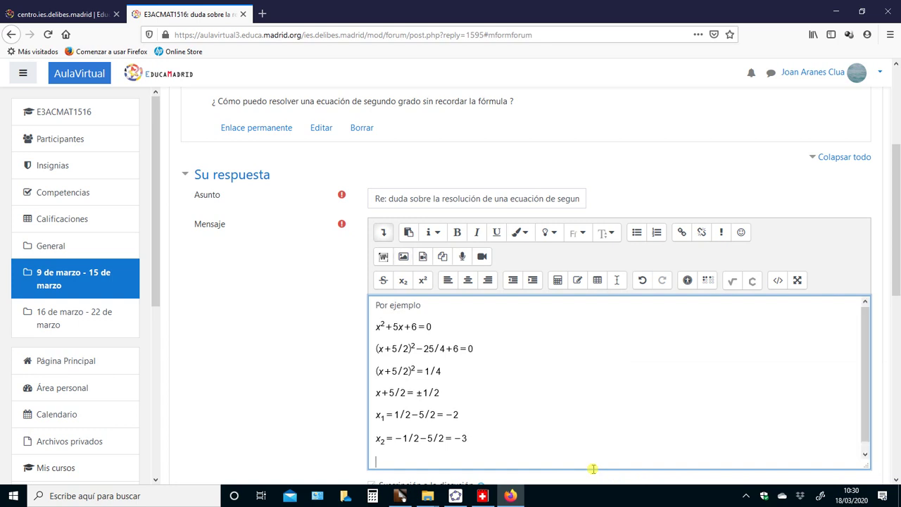
Add the closing line 'Espero que te sirva de ayuda' and post the reply to the forum
text(Espero que te sirva de ayud)
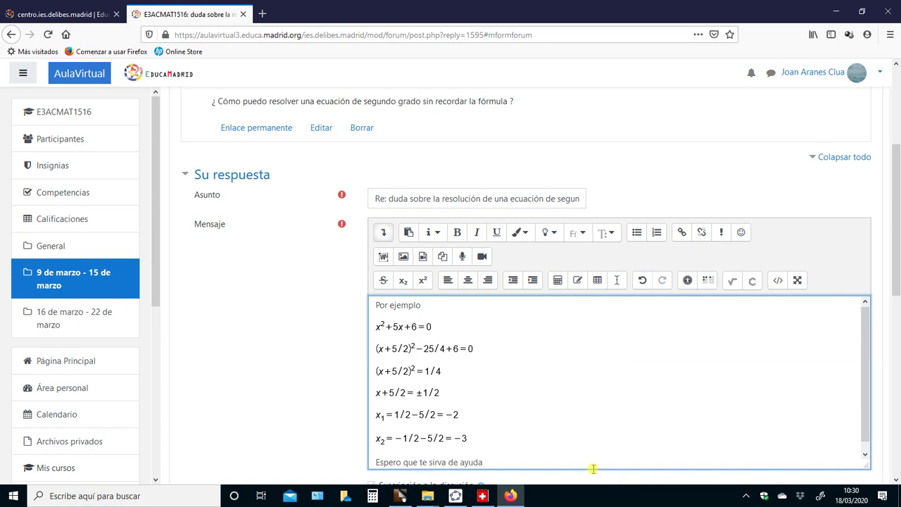
text(a)
key(Return)
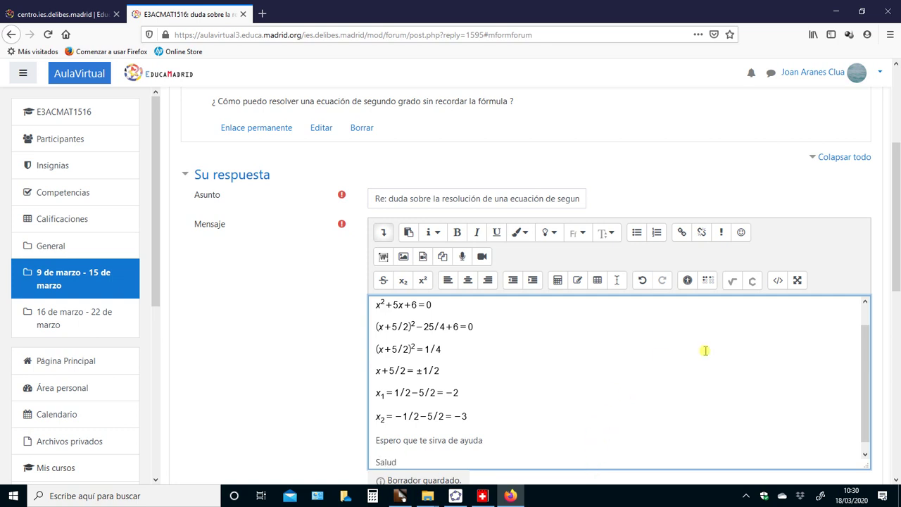
drag(896, 283, 896, 463)
click(394, 301)
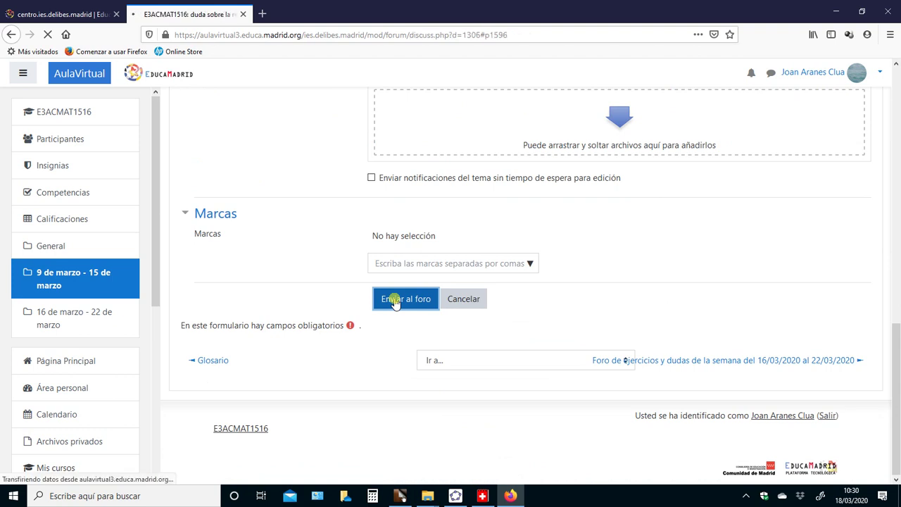
Scroll through the thread to review the posted reply beneath the original question
scroll(394, 301, up, 3)
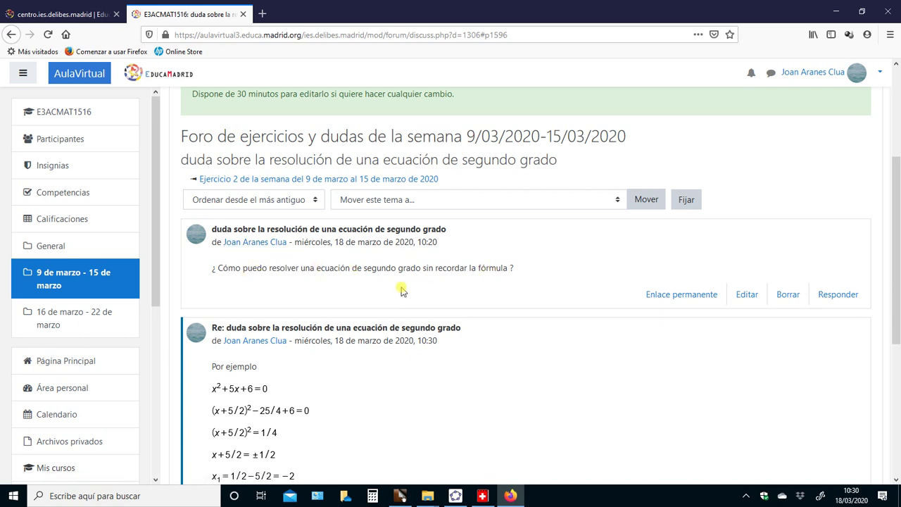
scroll(358, 344, down, 1)
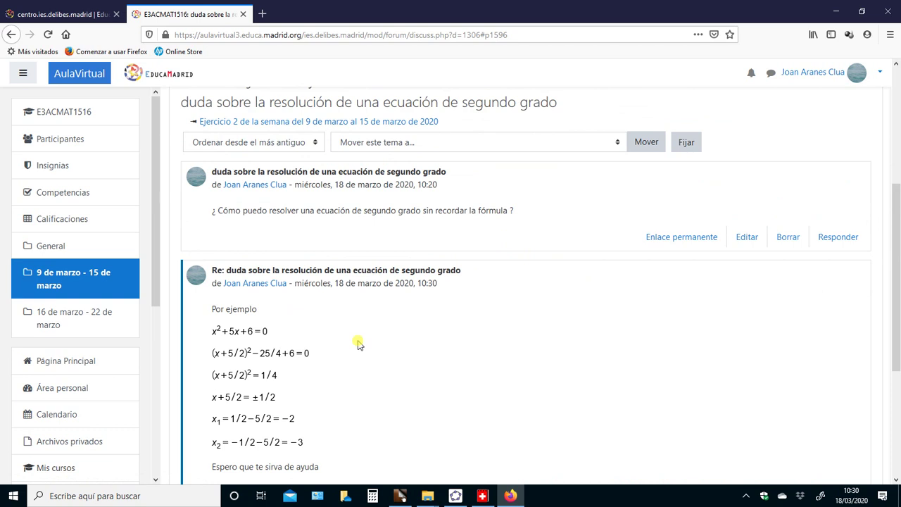
scroll(357, 343, up, 1)
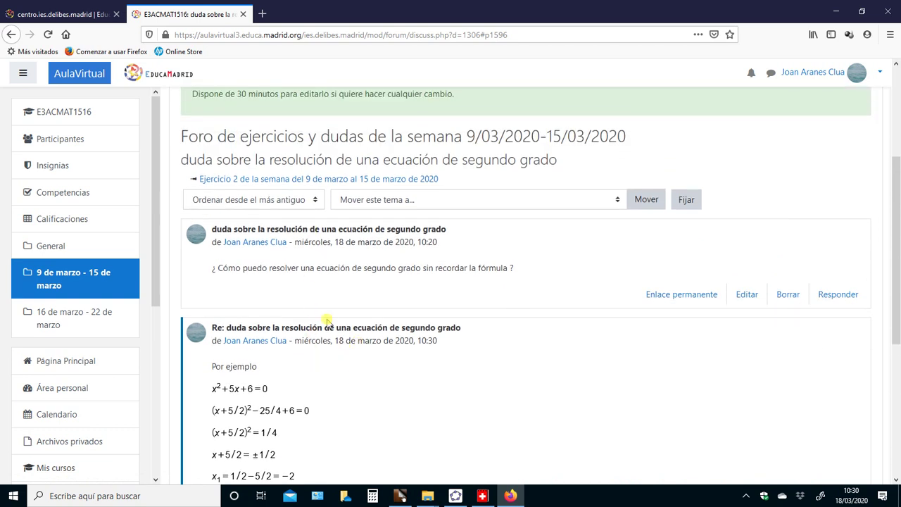
drag(894, 301, 891, 395)
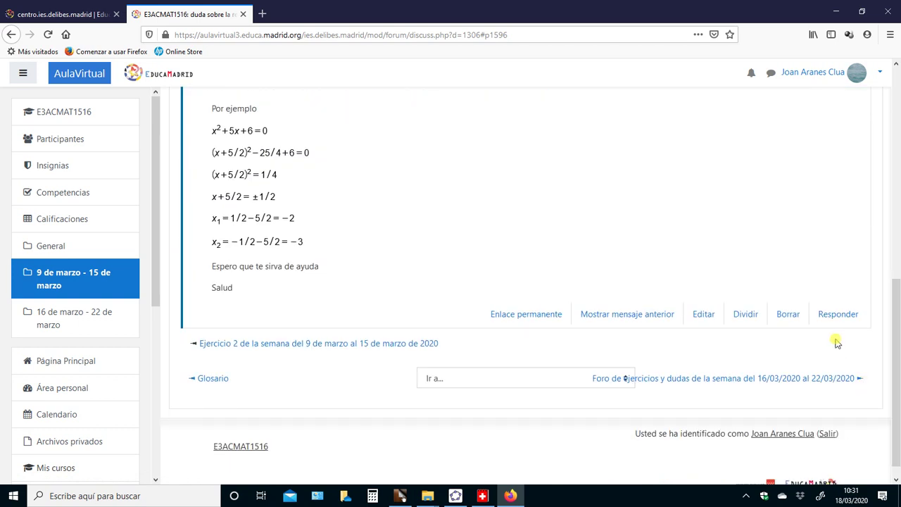
drag(893, 316, 894, 180)
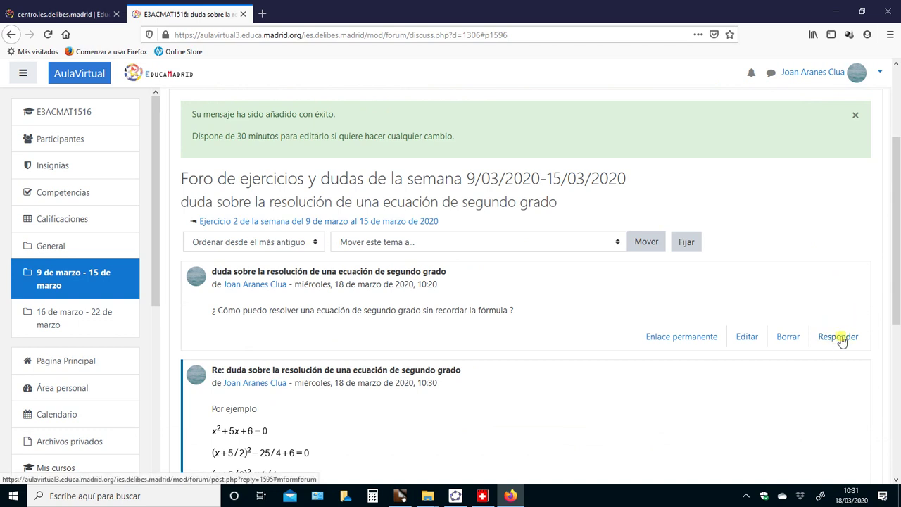